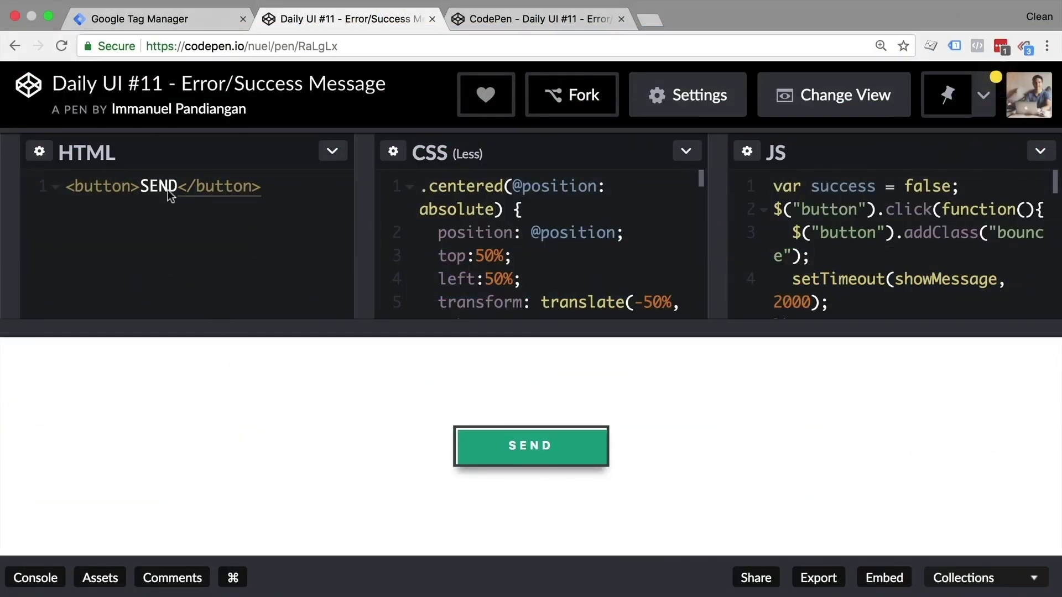
# Step: In the full-page pen with the debug pane, press SEND repeatedly, resetting between presses, to log gtm.click events
pyautogui.click(525, 463)
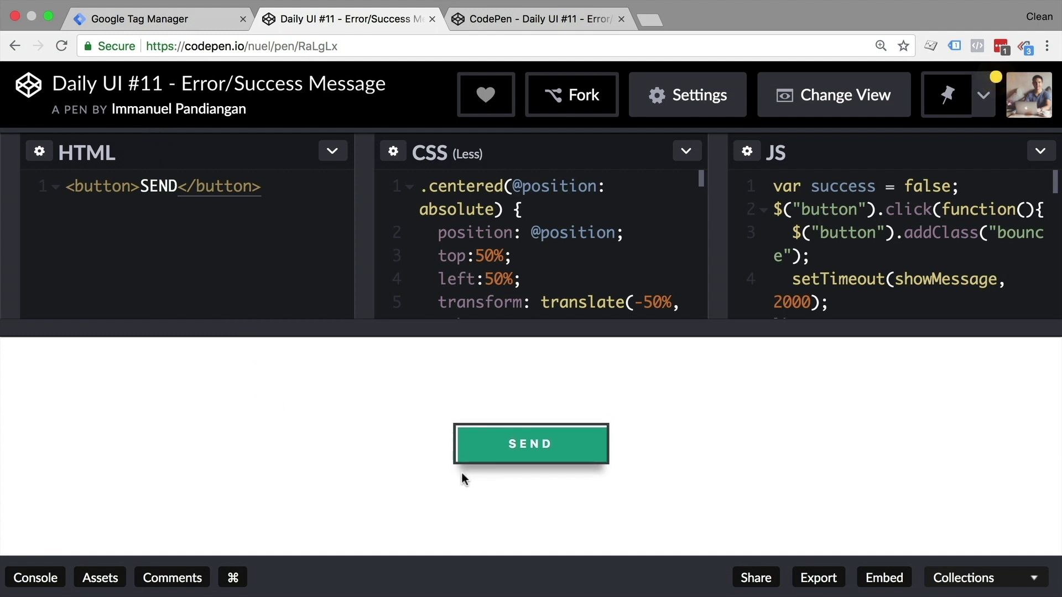
pyautogui.click(532, 465)
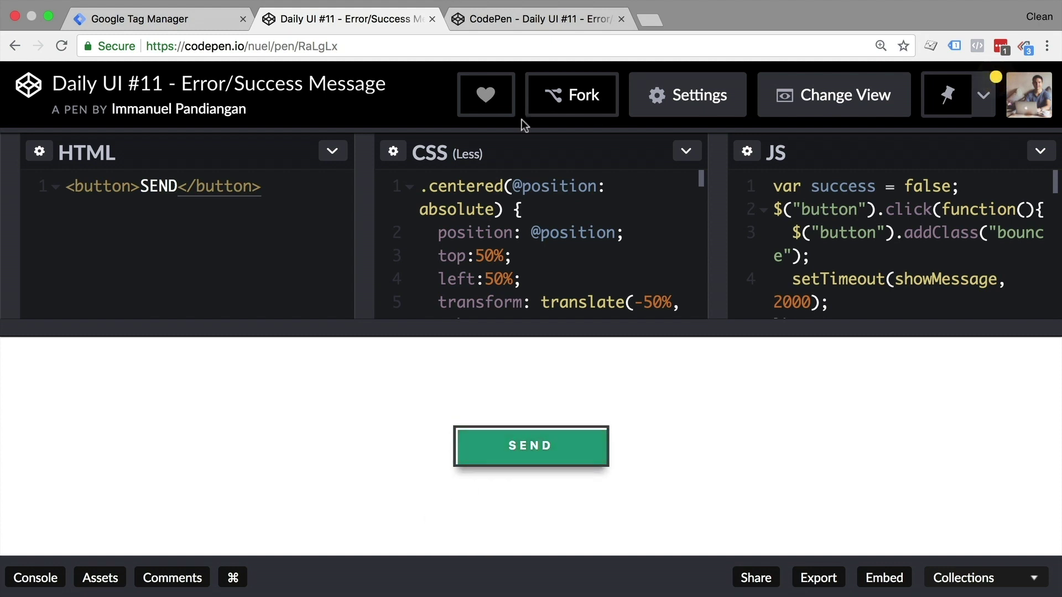
pyautogui.click(504, 16)
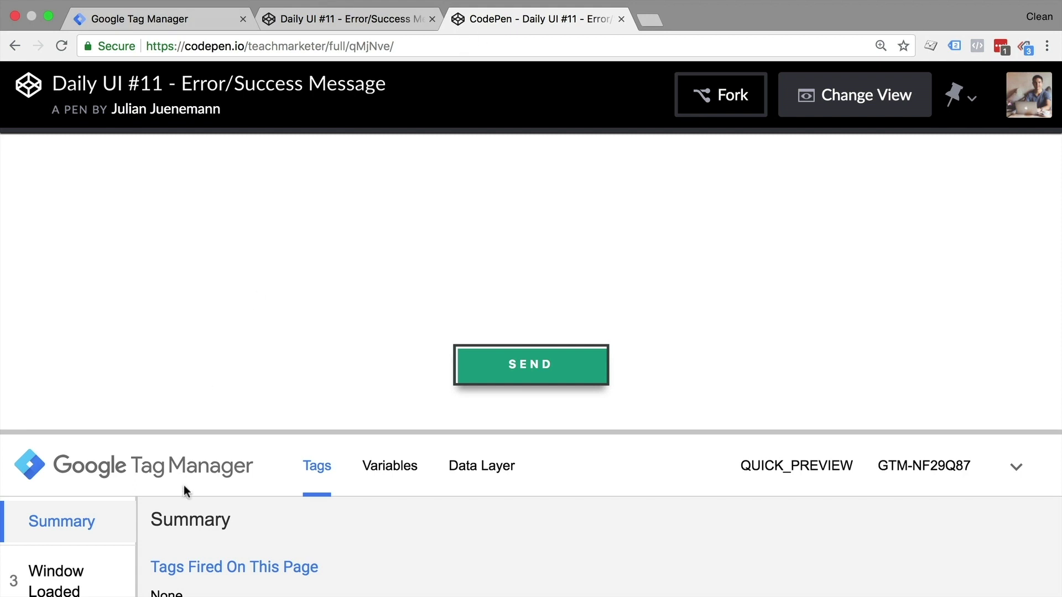
pyautogui.click(500, 364)
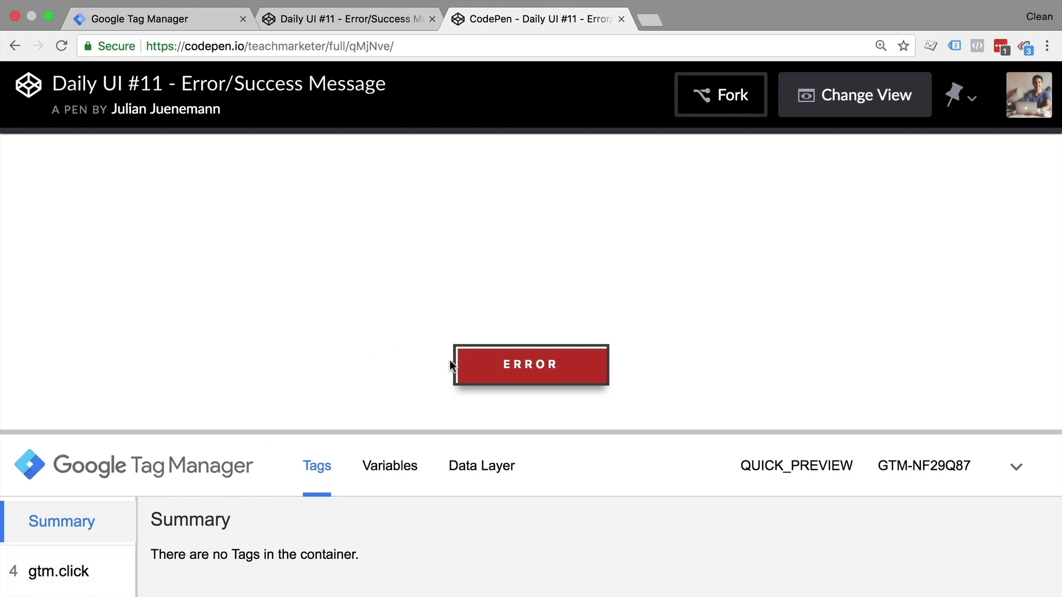
pyautogui.click(462, 369)
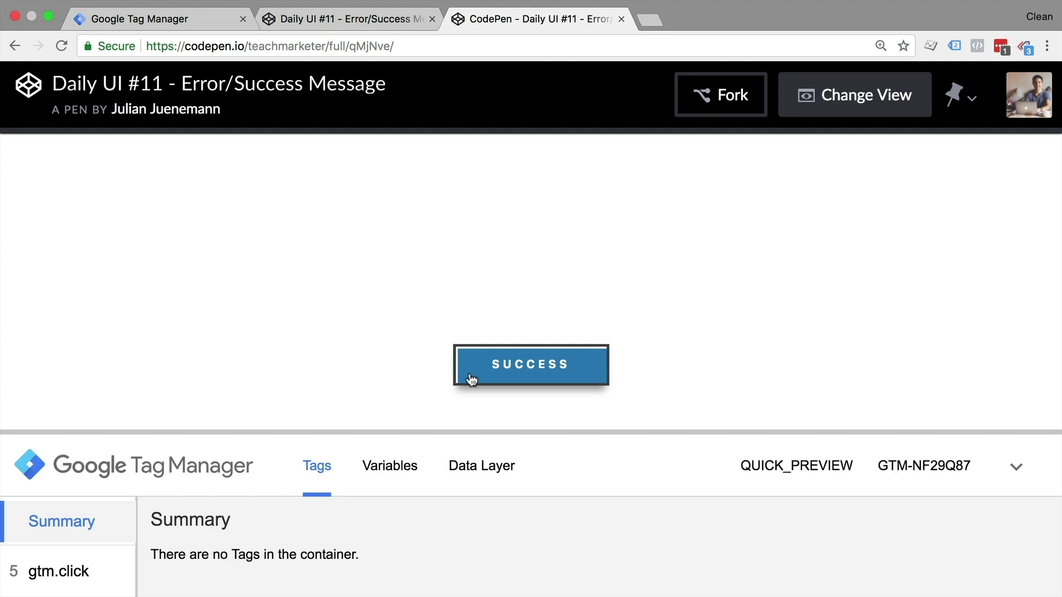
pyautogui.click(471, 381)
# Step: Create a new Timer-type trigger and name it 'Timer'
pyautogui.click(117, 22)
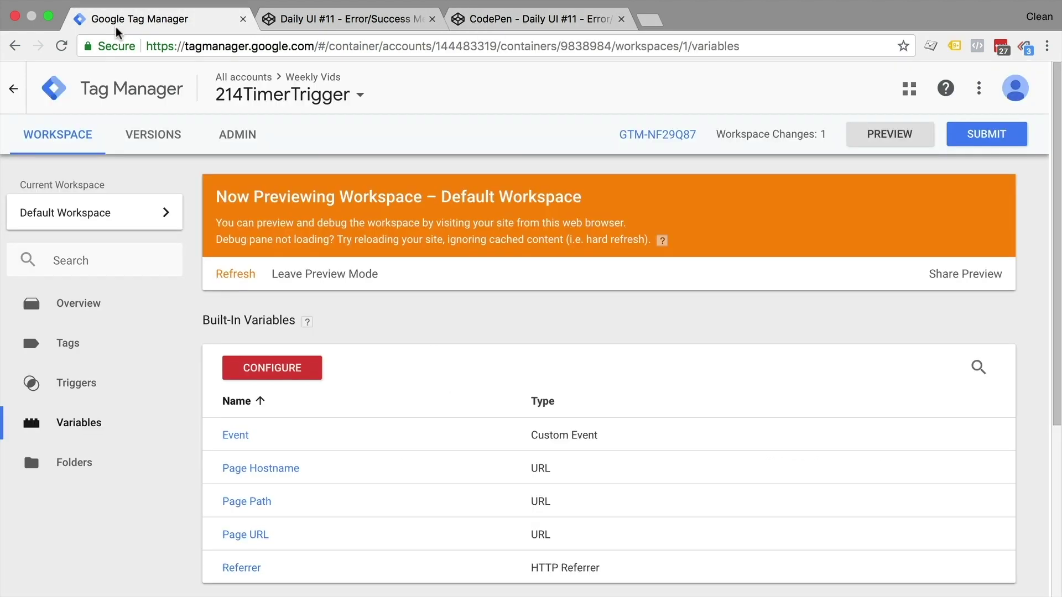
pyautogui.click(72, 378)
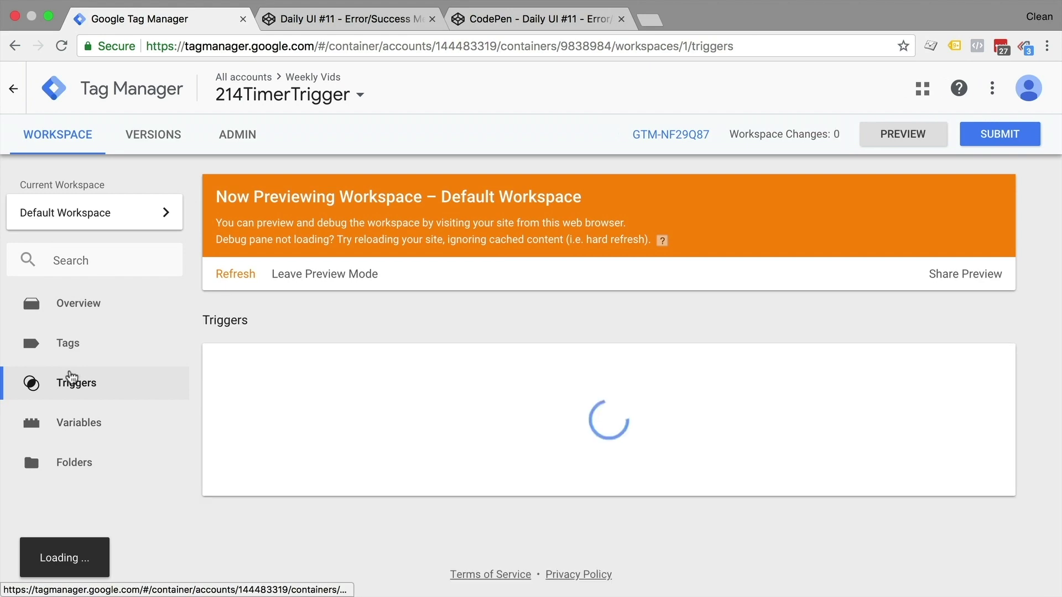
pyautogui.click(262, 368)
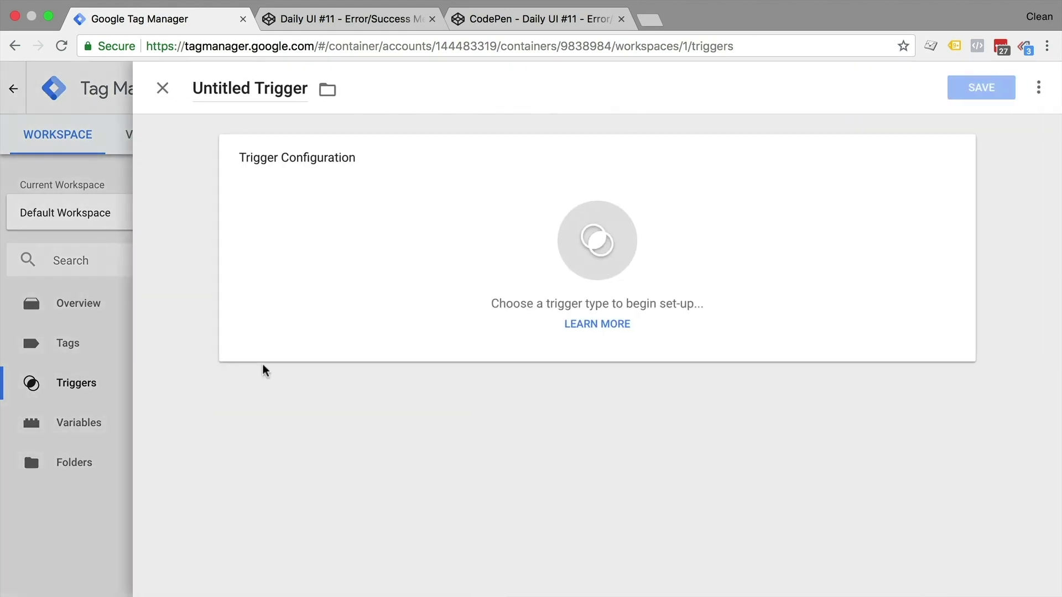
pyautogui.click(492, 221)
pyautogui.scroll(-5, 889, 388)
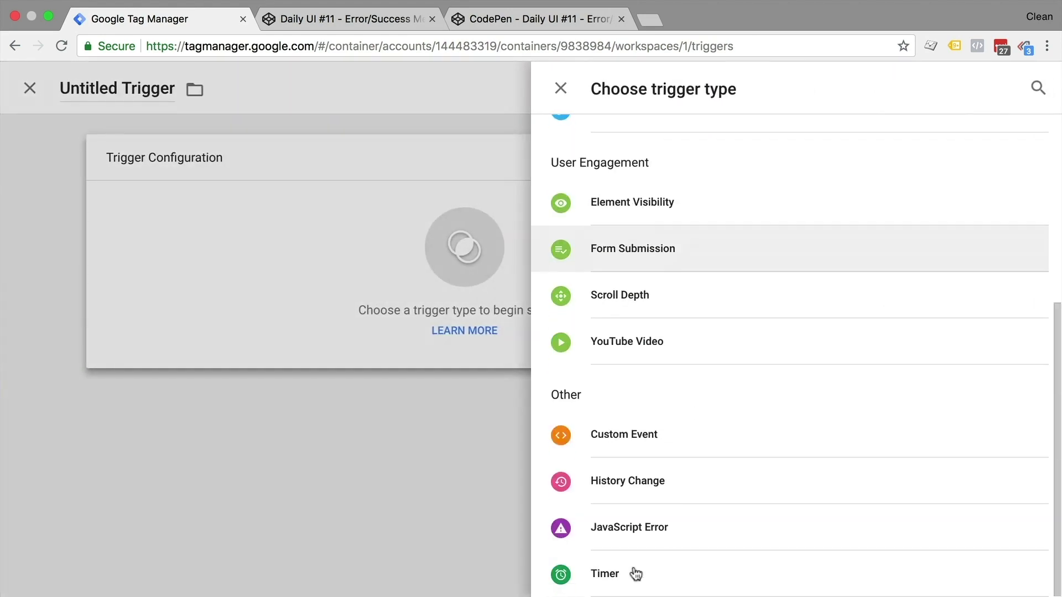
pyautogui.click(606, 579)
pyautogui.doubleClick(258, 90)
pyautogui.tripleClick(257, 90)
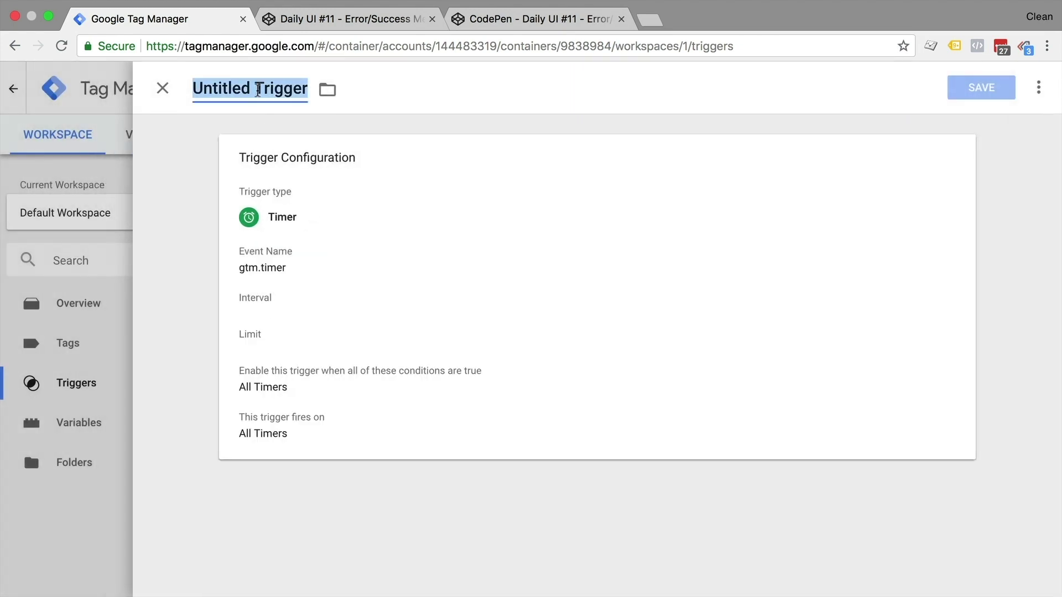
pyautogui.write('Timer')
# Step: Set interval 2500 ms, limit 1, condition Page Hostname contains codepen, and save the trigger
pyautogui.click(559, 263)
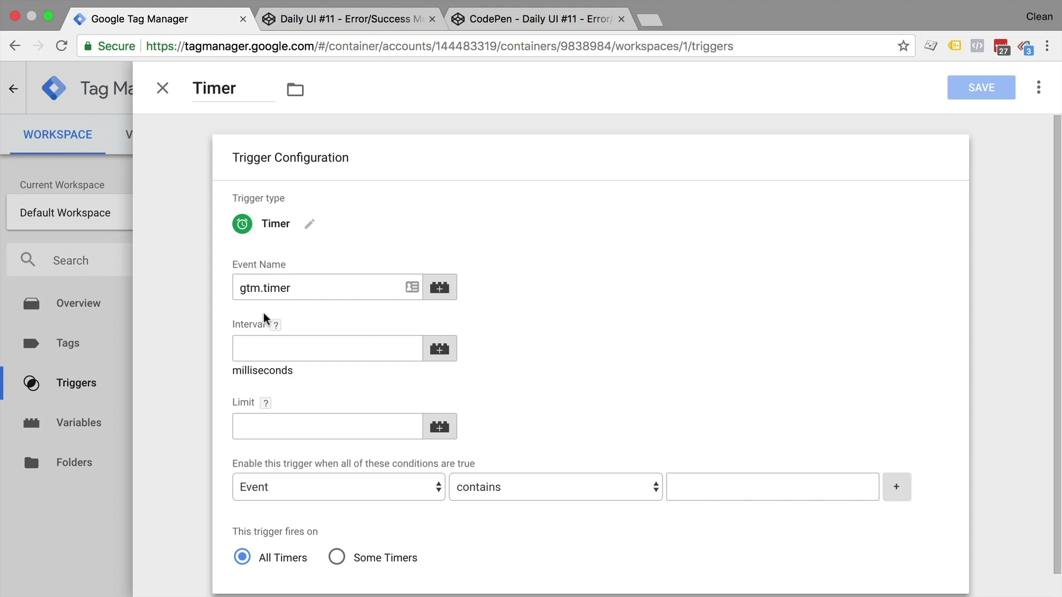
pyautogui.click(267, 344)
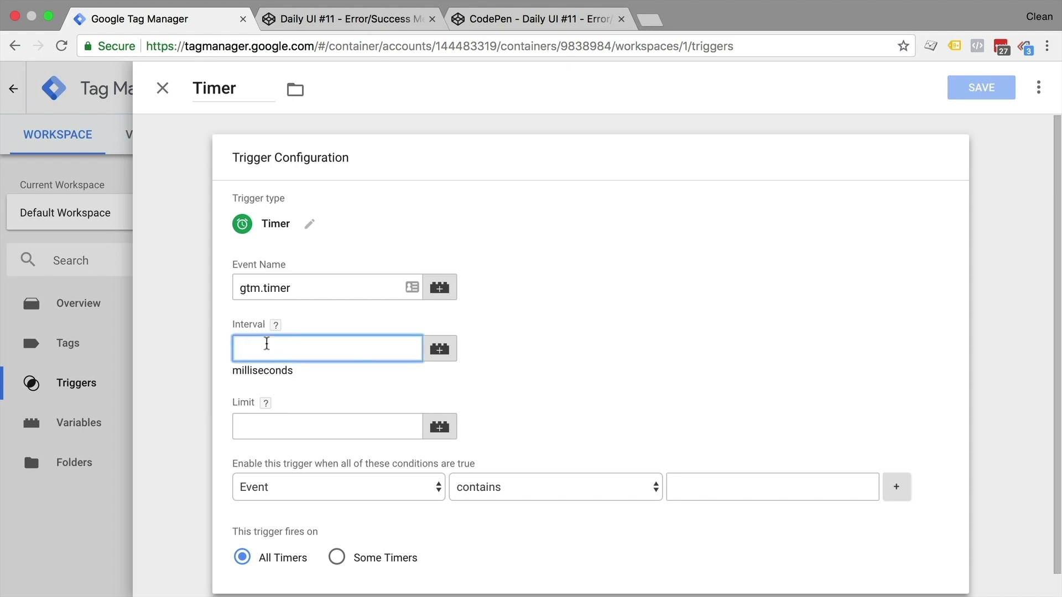
pyautogui.write('2500')
pyautogui.click(290, 431)
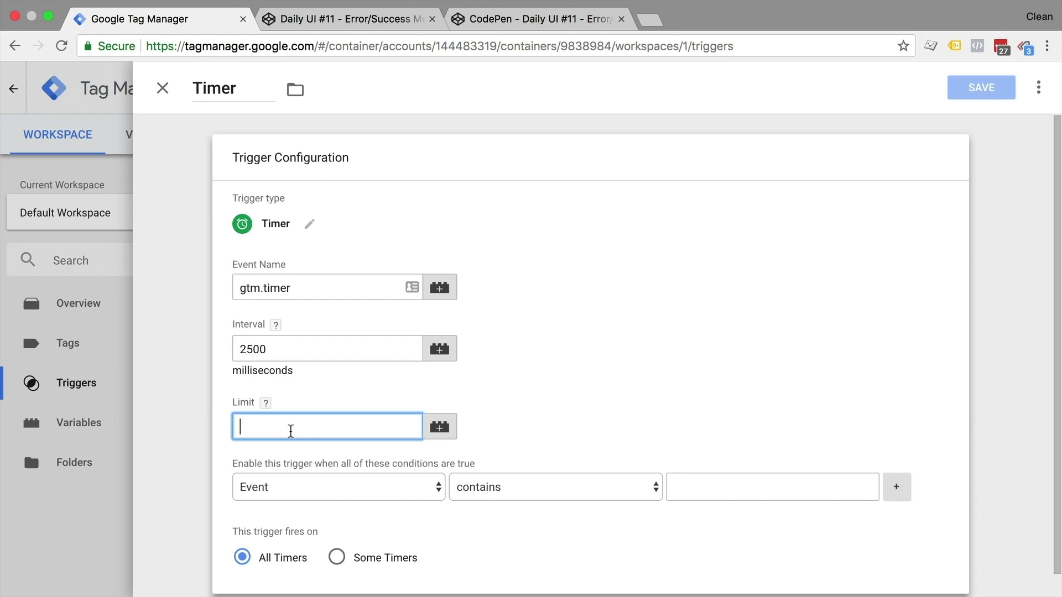
pyautogui.write('1')
pyautogui.click(555, 375)
pyautogui.scroll(-1, 556, 376)
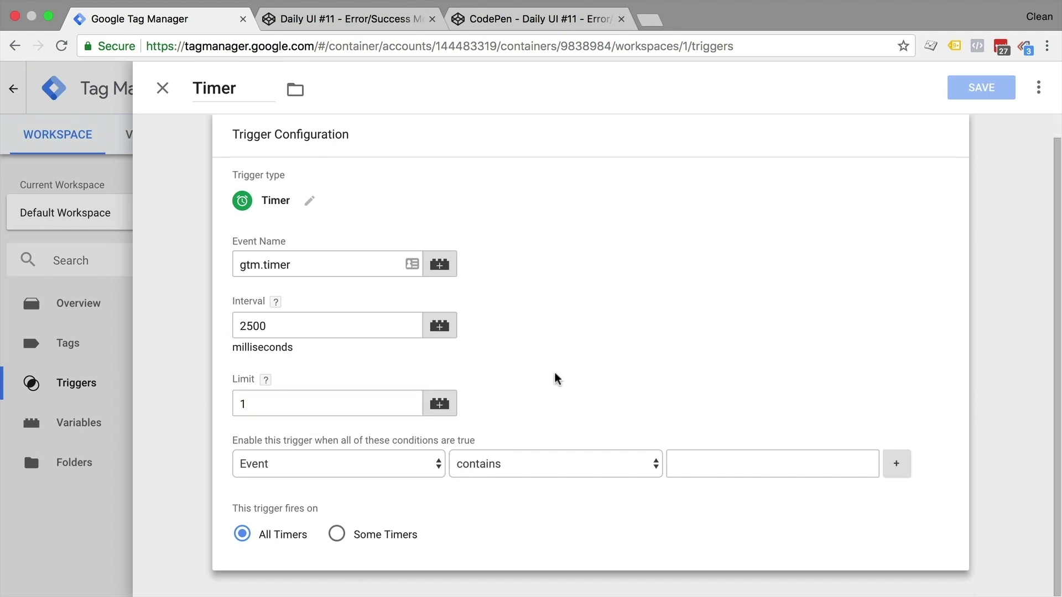
pyautogui.click(326, 477)
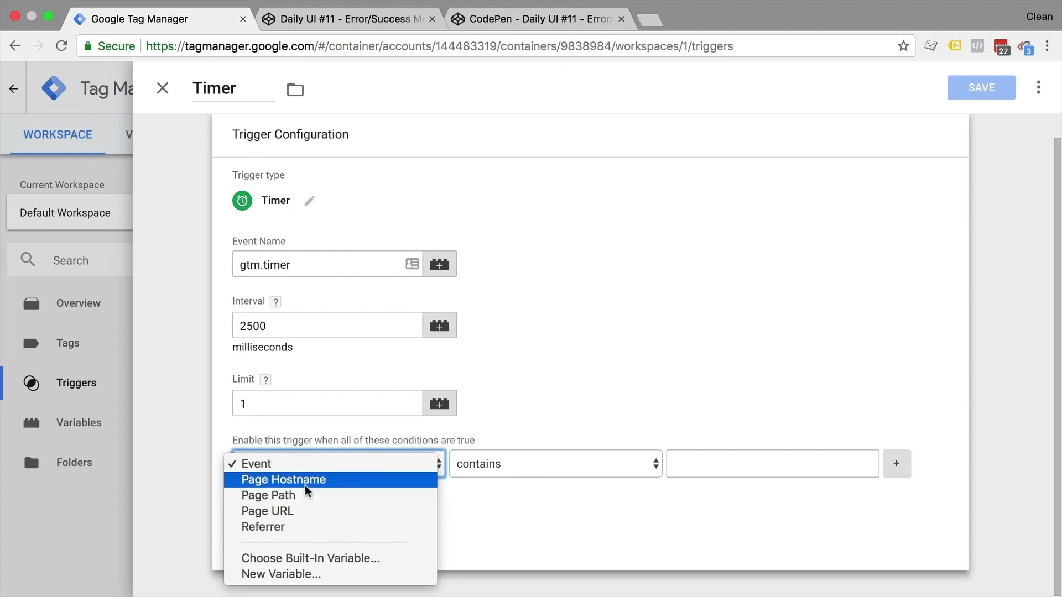
pyautogui.click(288, 481)
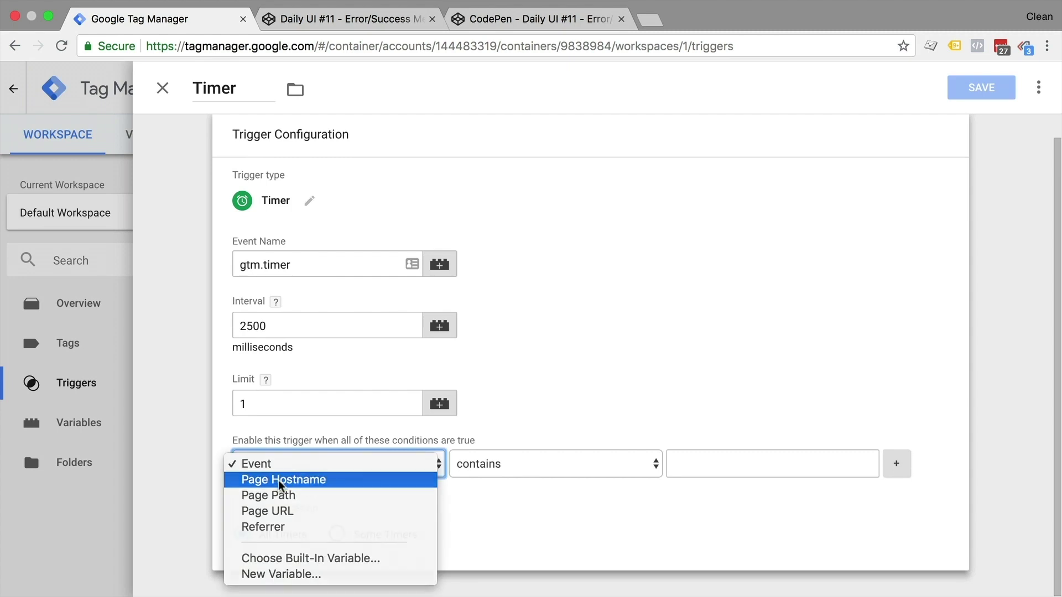
pyautogui.click(752, 459)
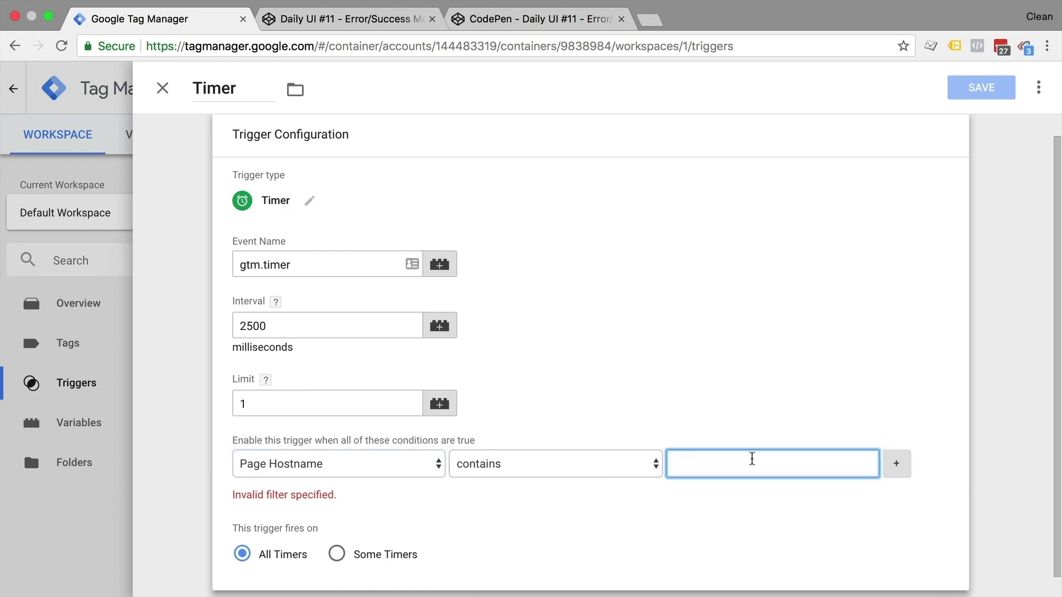
pyautogui.write('codepen')
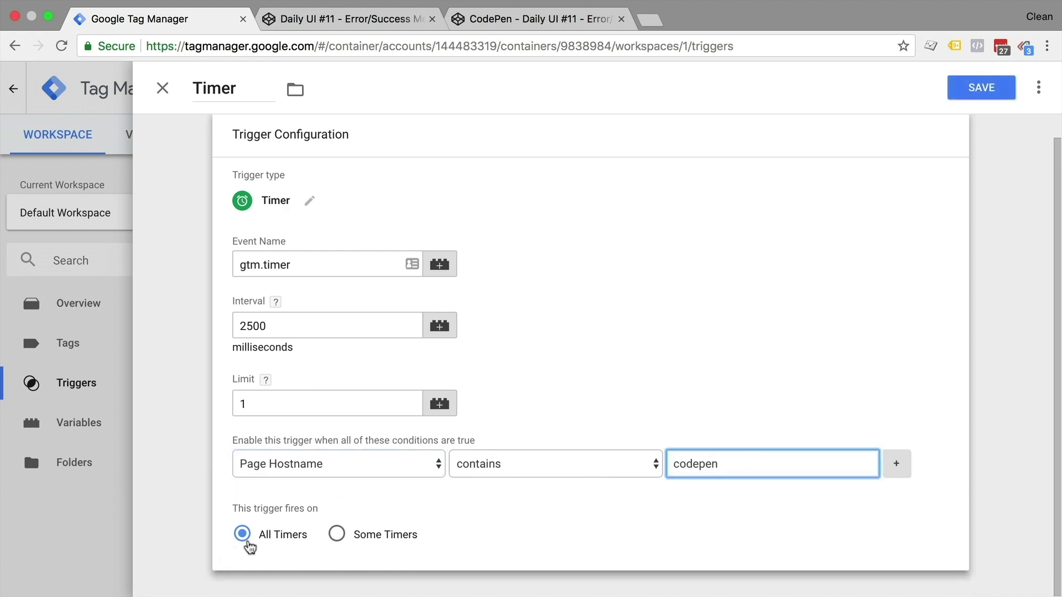
pyautogui.click(980, 88)
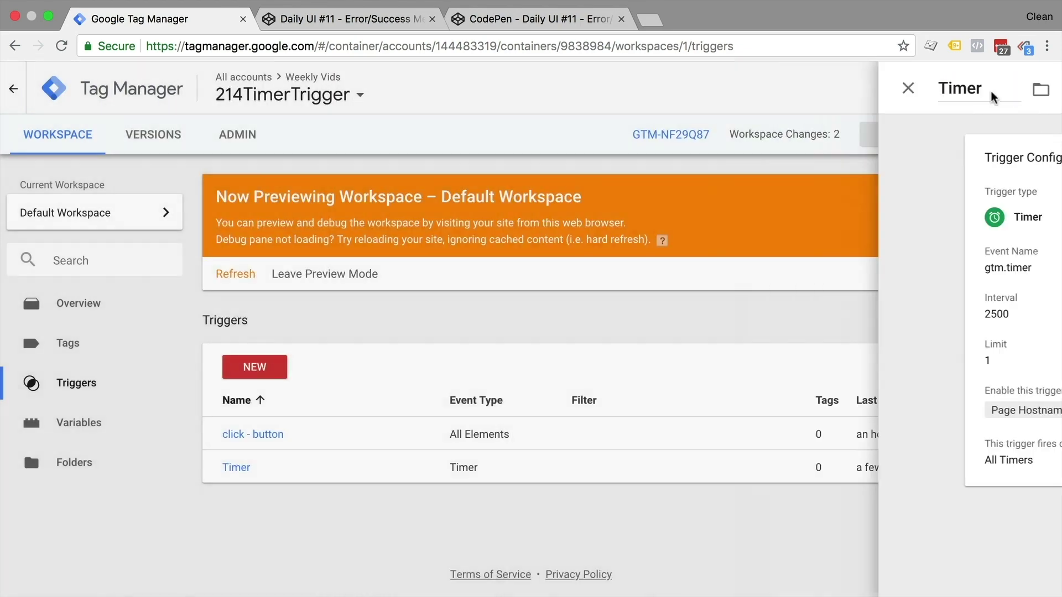
# Step: Refresh the preview, reload the demo page, resize the debug pane, and press SEND
pyautogui.click(233, 275)
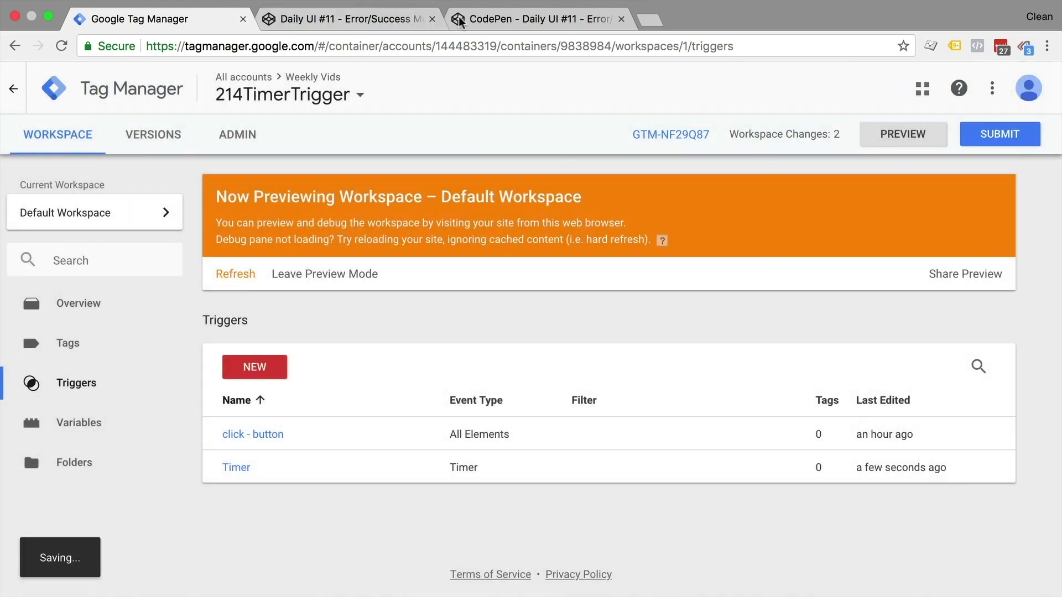
pyautogui.click(486, 22)
pyautogui.press('super+r')
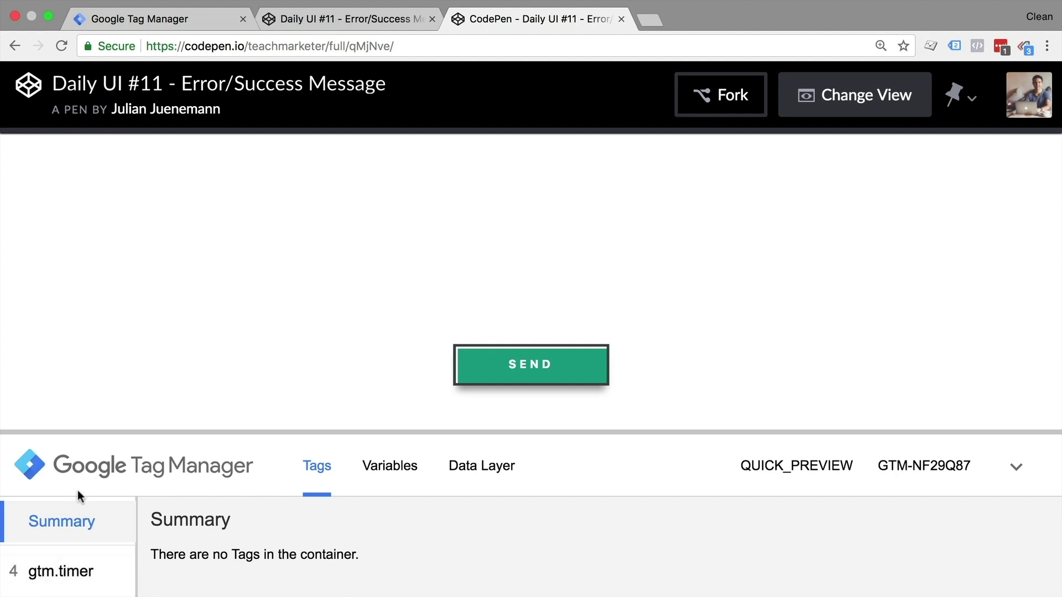
pyautogui.moveTo(78, 433); pyautogui.dragTo(92, 368)
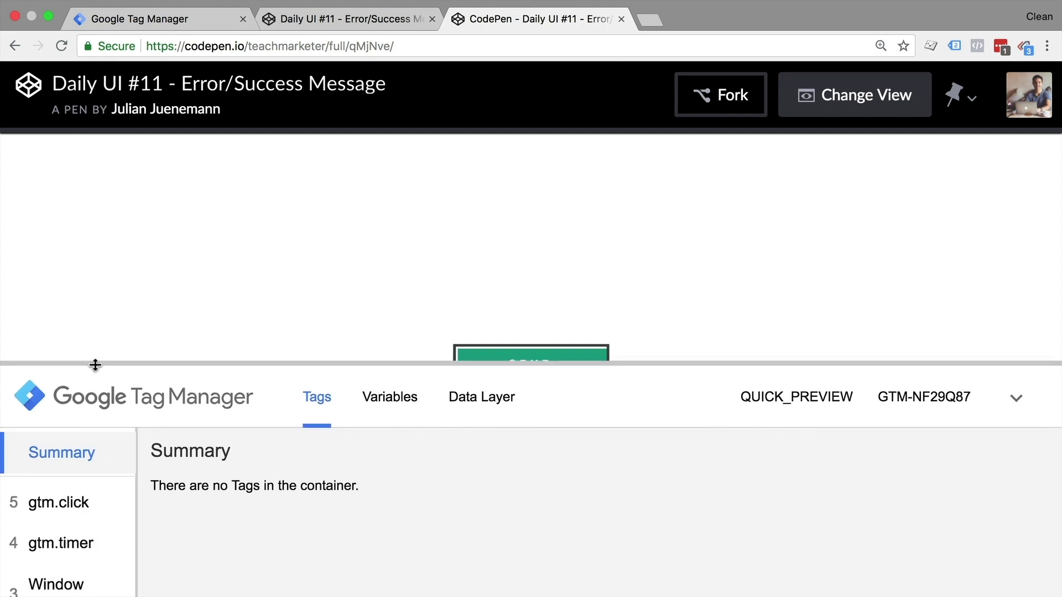
pyautogui.scroll(-4, 91, 497)
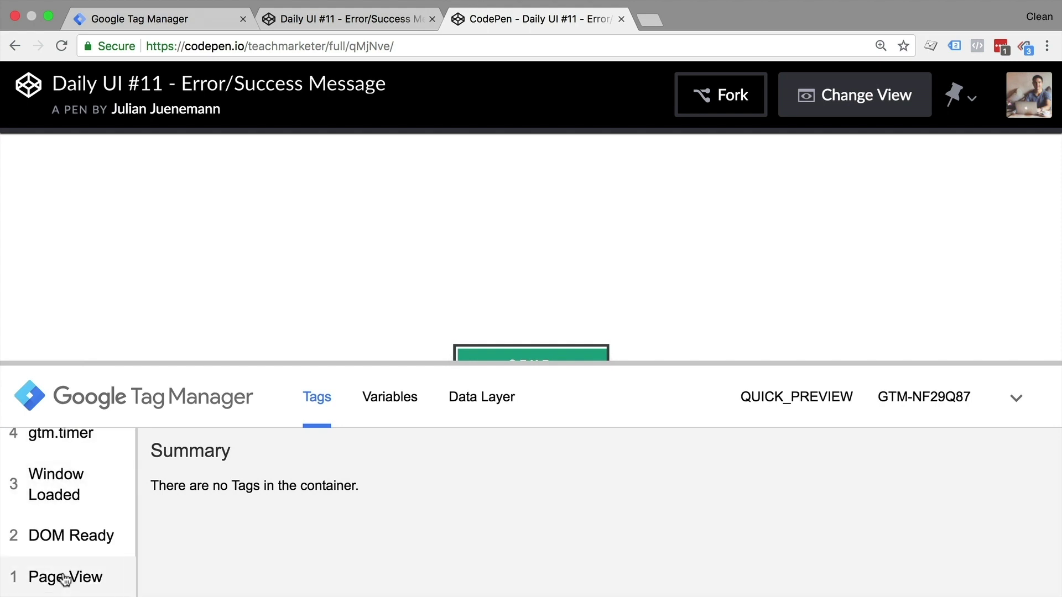
pyautogui.scroll(2, 65, 579)
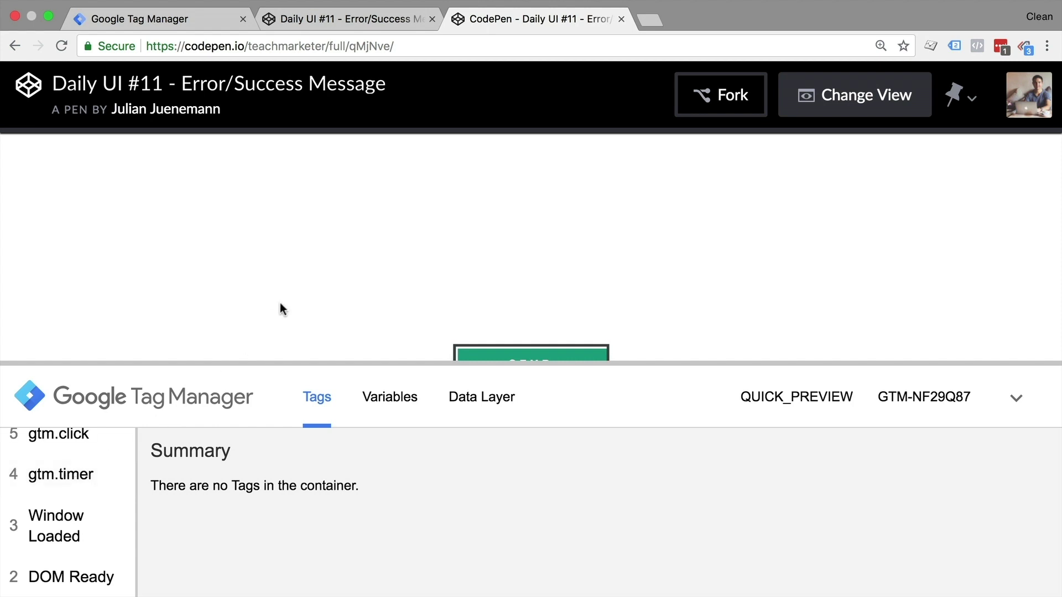
pyautogui.moveTo(426, 366); pyautogui.dragTo(426, 423)
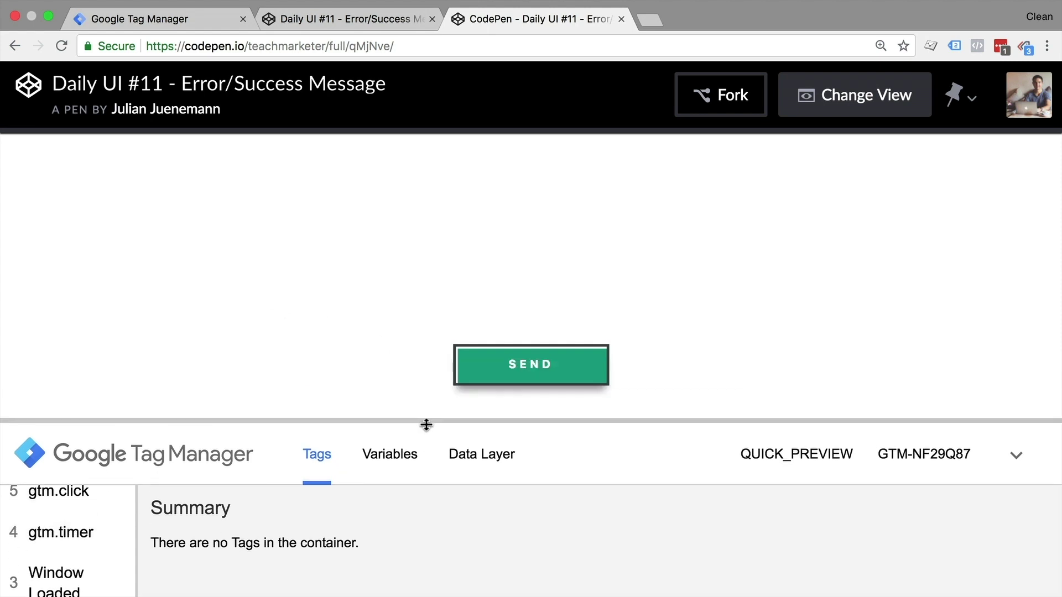
pyautogui.click(522, 374)
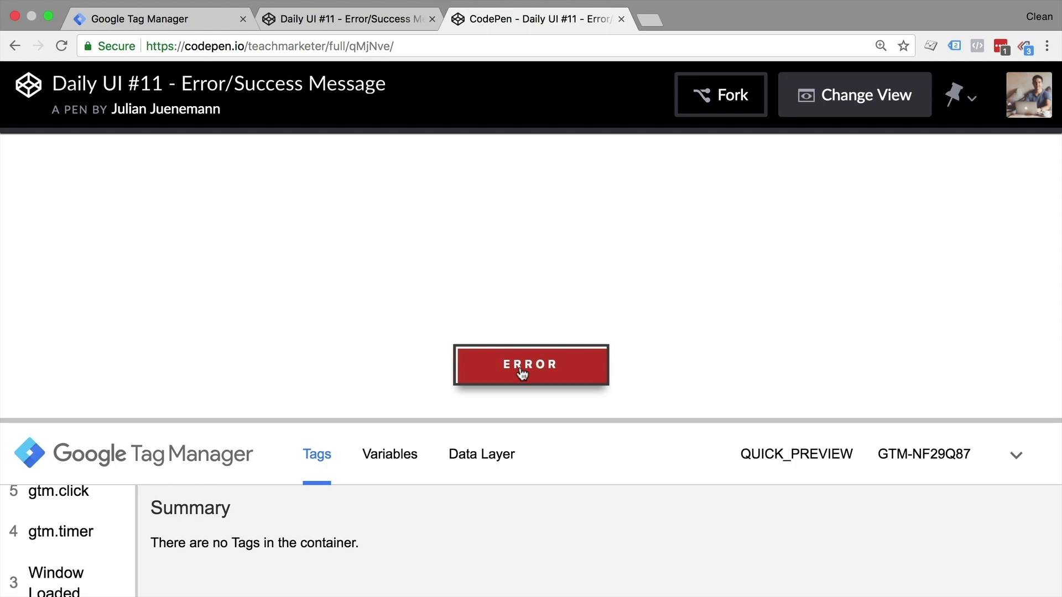
# Step: Inspect the latest gtm.click event's variables in the debug pane, resizing it to read them
pyautogui.click(79, 501)
pyautogui.click(382, 464)
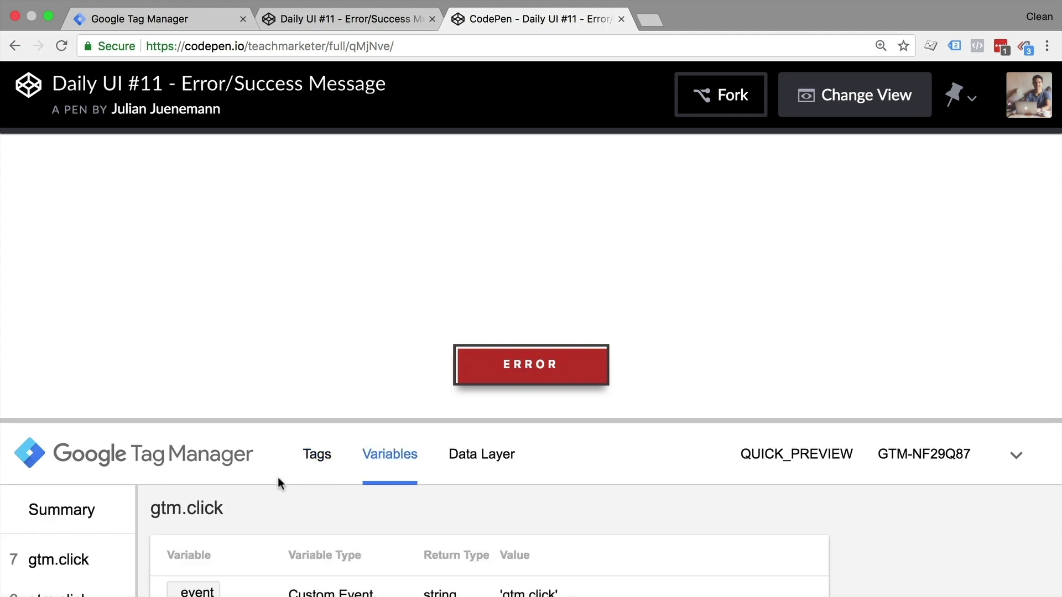
pyautogui.moveTo(268, 419); pyautogui.dragTo(281, 349)
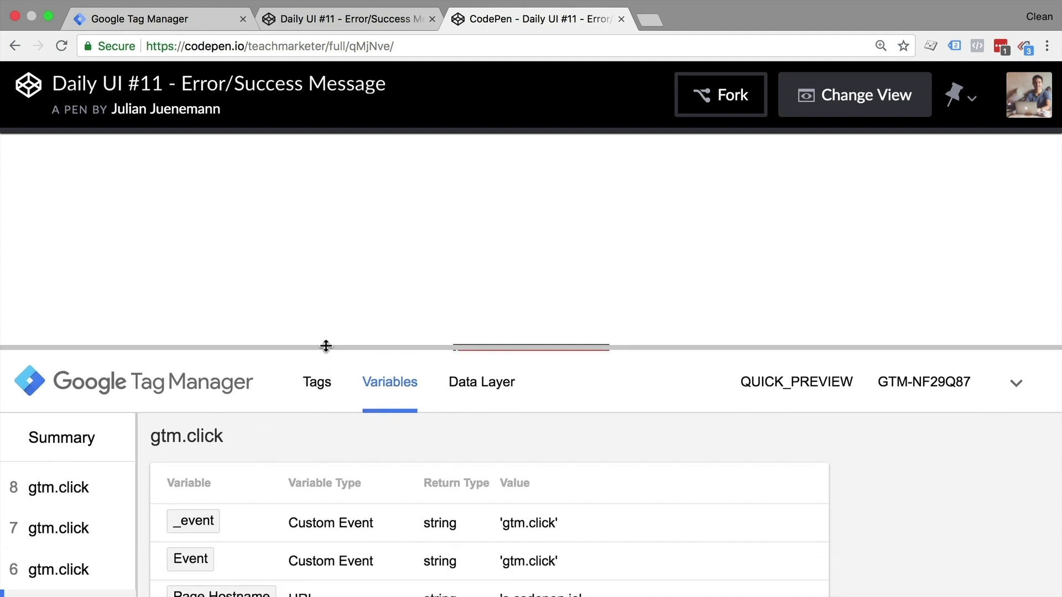
pyautogui.moveTo(324, 347); pyautogui.dragTo(325, 453)
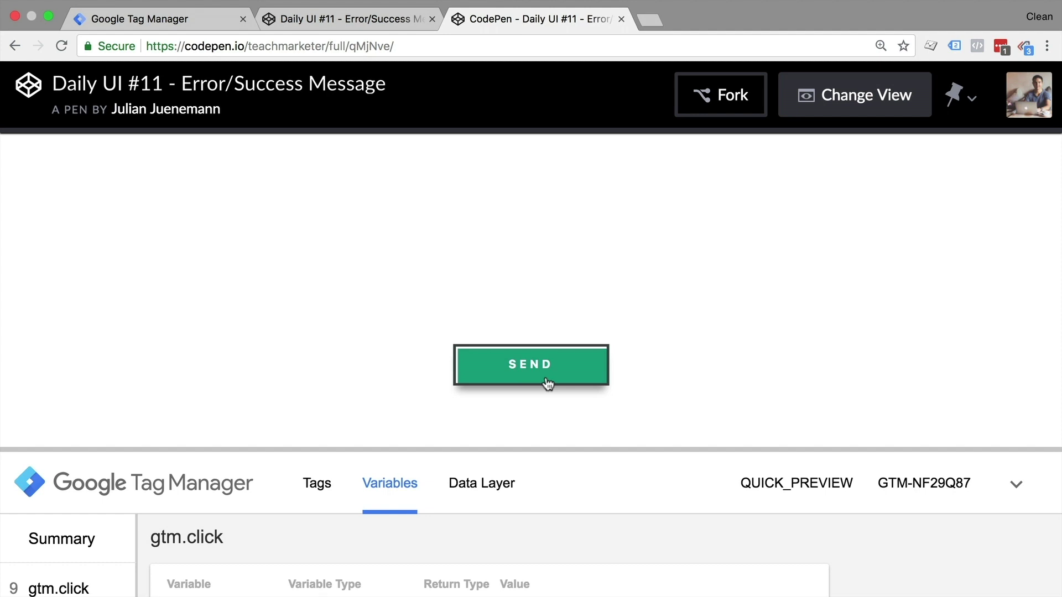
pyautogui.click(168, 12)
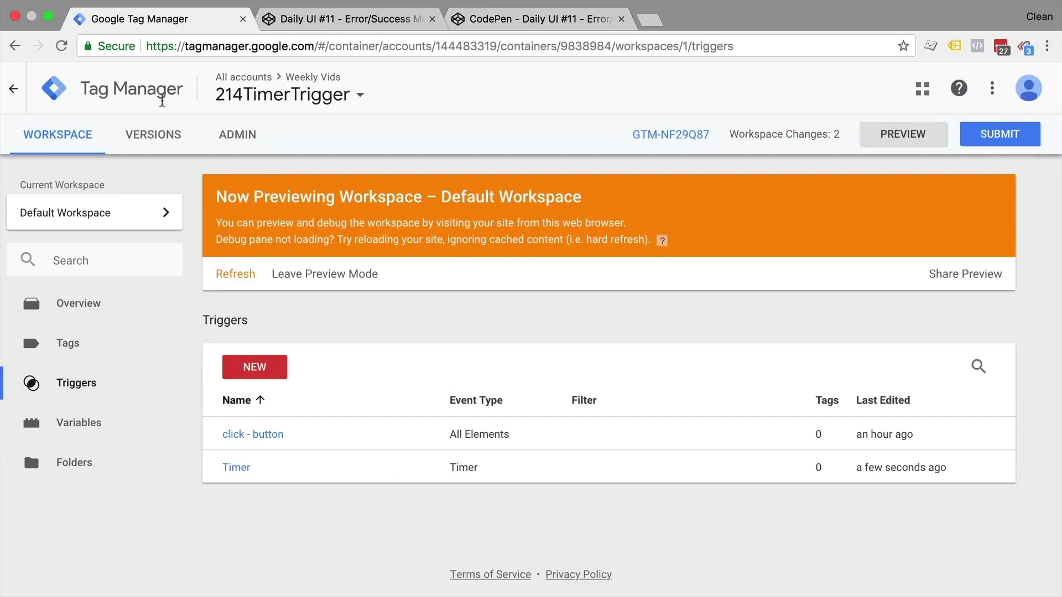
# Step: Start a new user-defined DOM Element variable and try the CSS Selector selection method
pyautogui.click(73, 430)
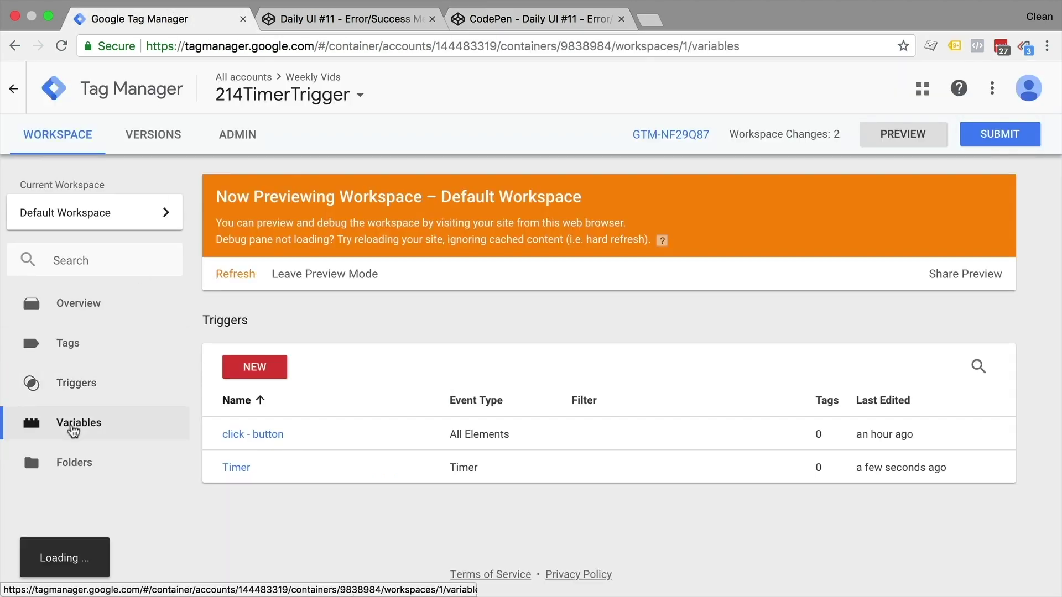
pyautogui.scroll(-5, 363, 379)
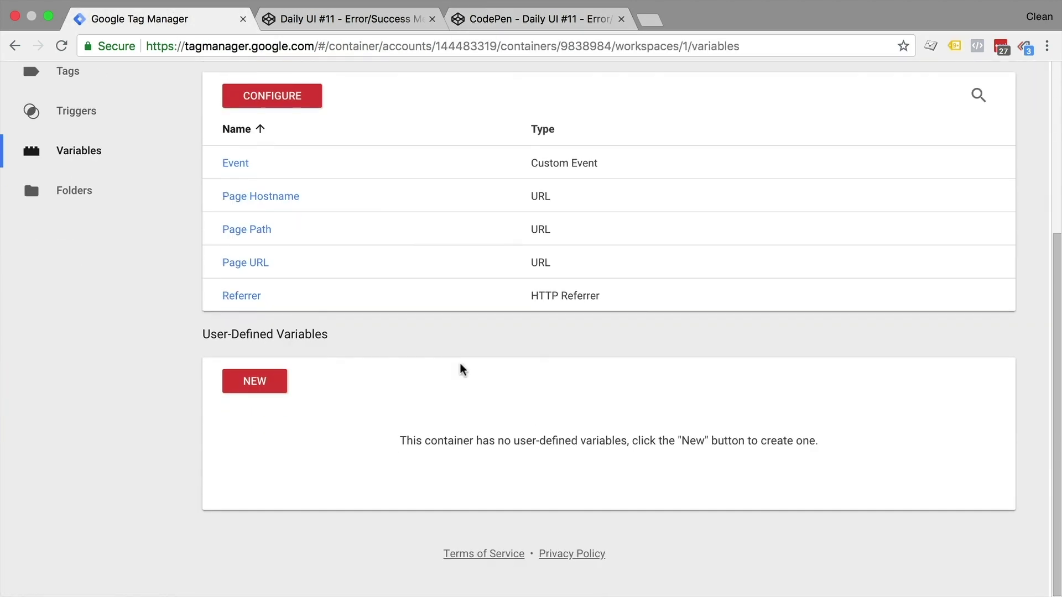
pyautogui.click(255, 401)
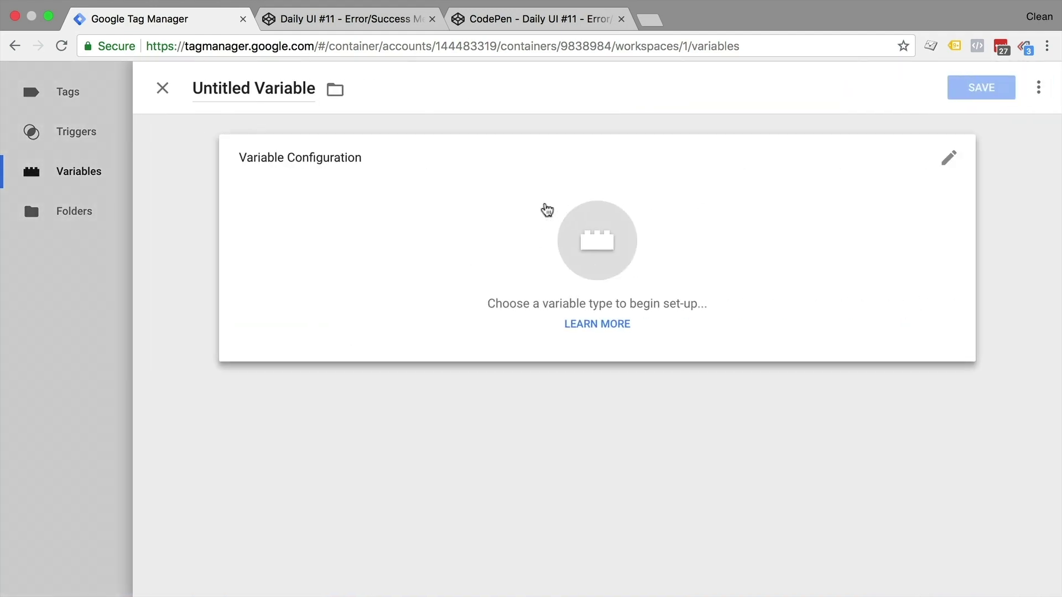
pyautogui.click(451, 207)
pyautogui.scroll(-6, 874, 198)
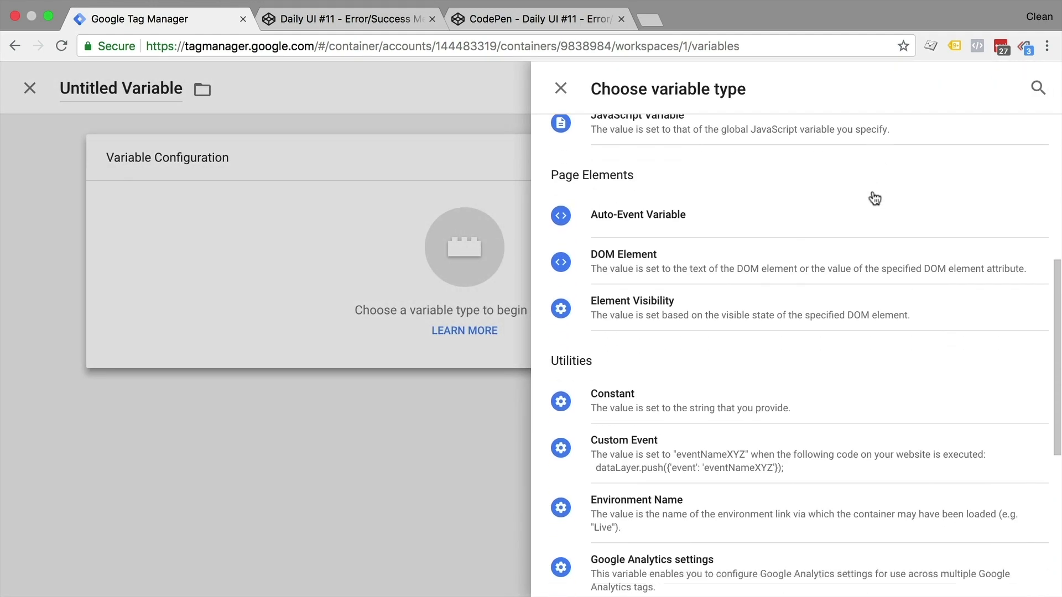
pyautogui.click(696, 254)
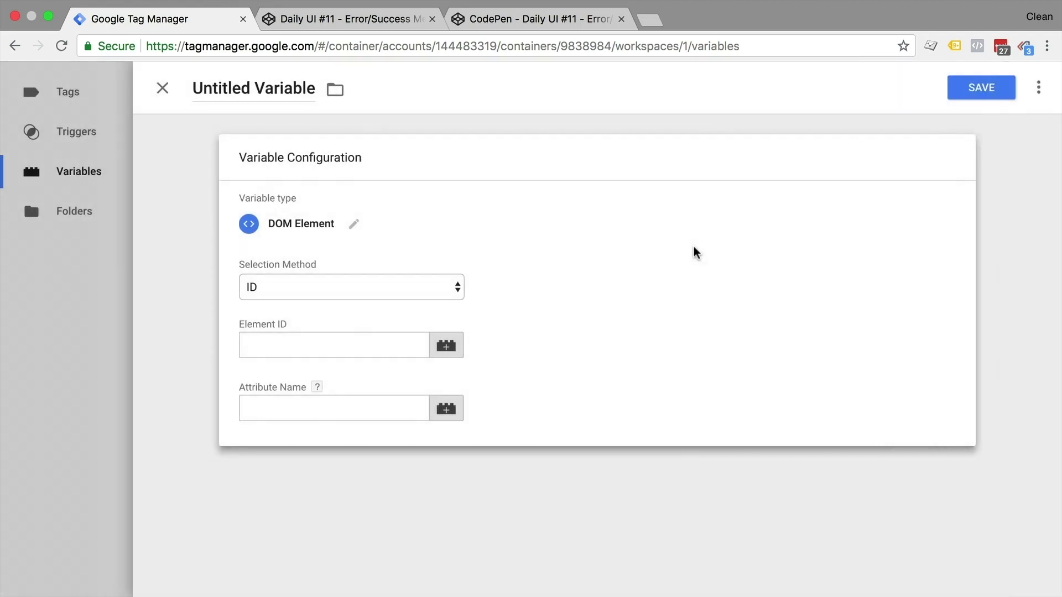
pyautogui.click(305, 297)
pyautogui.click(307, 302)
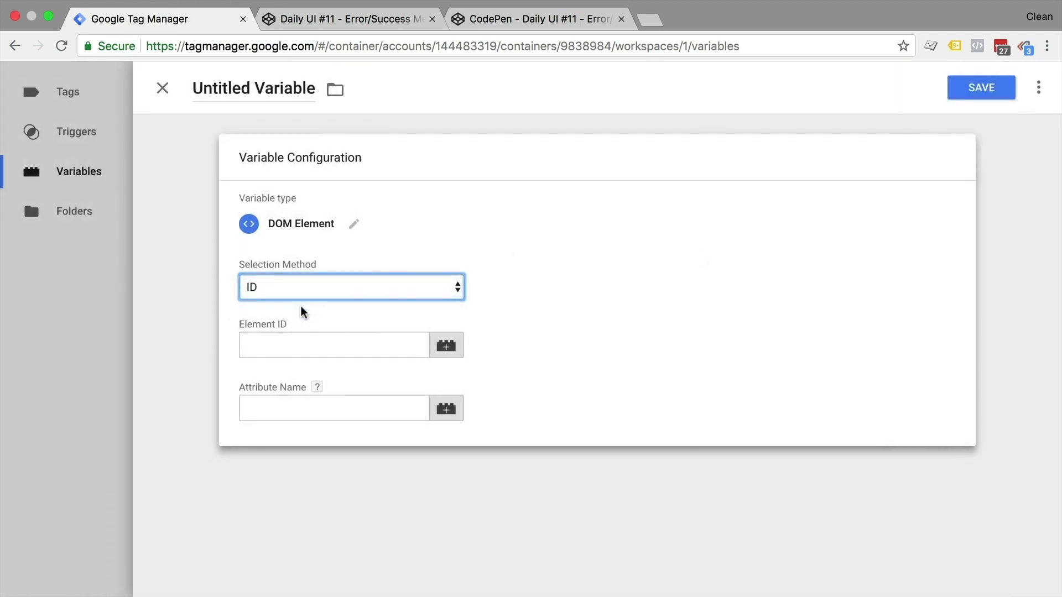
# Step: Inspect the SEND button's HTML to find its id, request
pyautogui.click(519, 22)
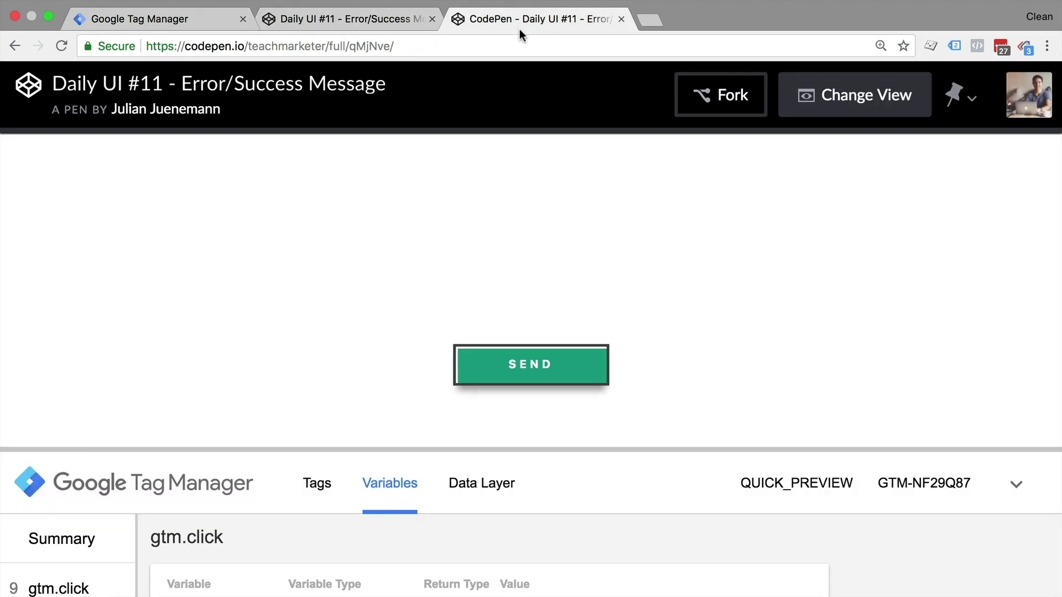
pyautogui.rightClick(550, 362)
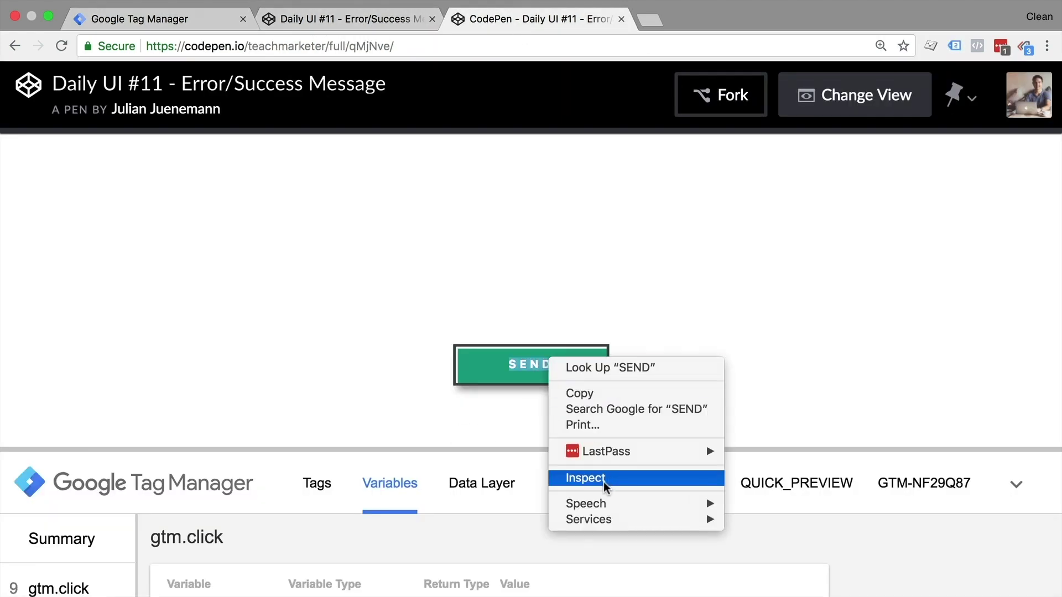
pyautogui.click(603, 480)
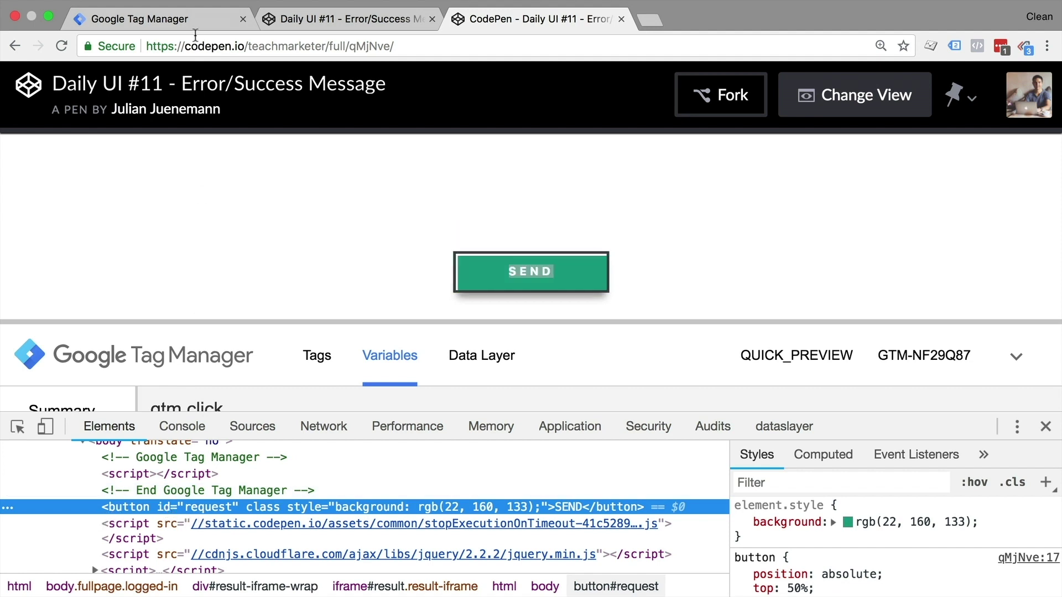
# Step: Set the variable's selection method to ID with Element ID 'request'
pyautogui.click(206, 17)
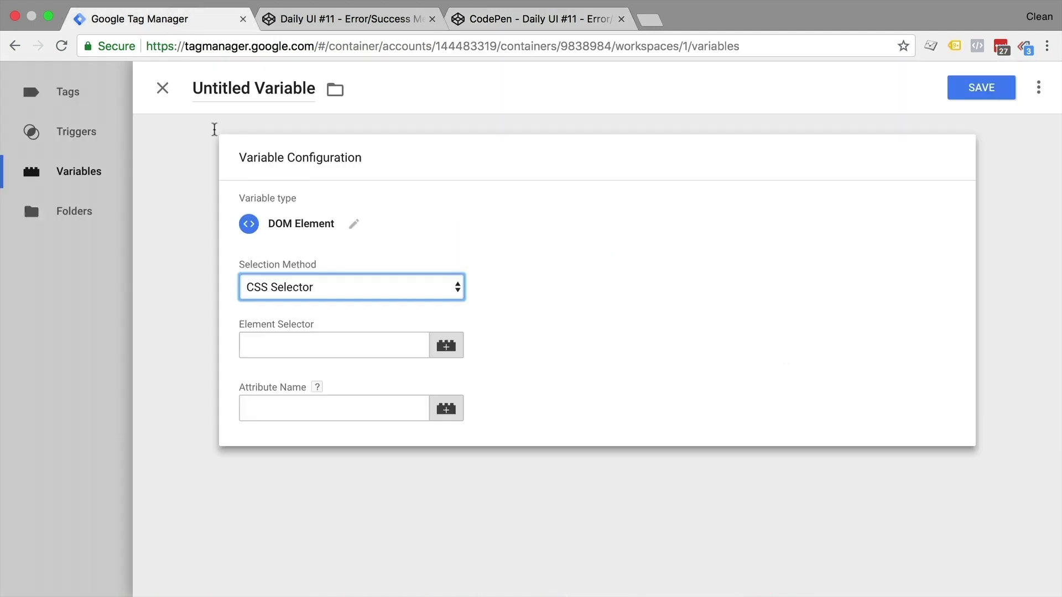
pyautogui.click(337, 291)
pyautogui.click(324, 281)
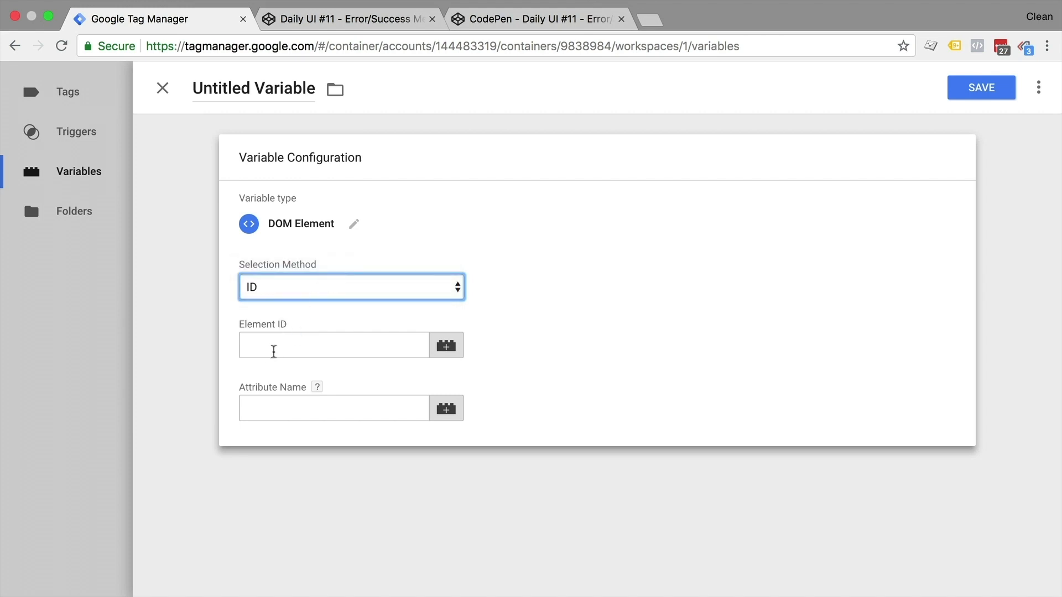
pyautogui.click(268, 354)
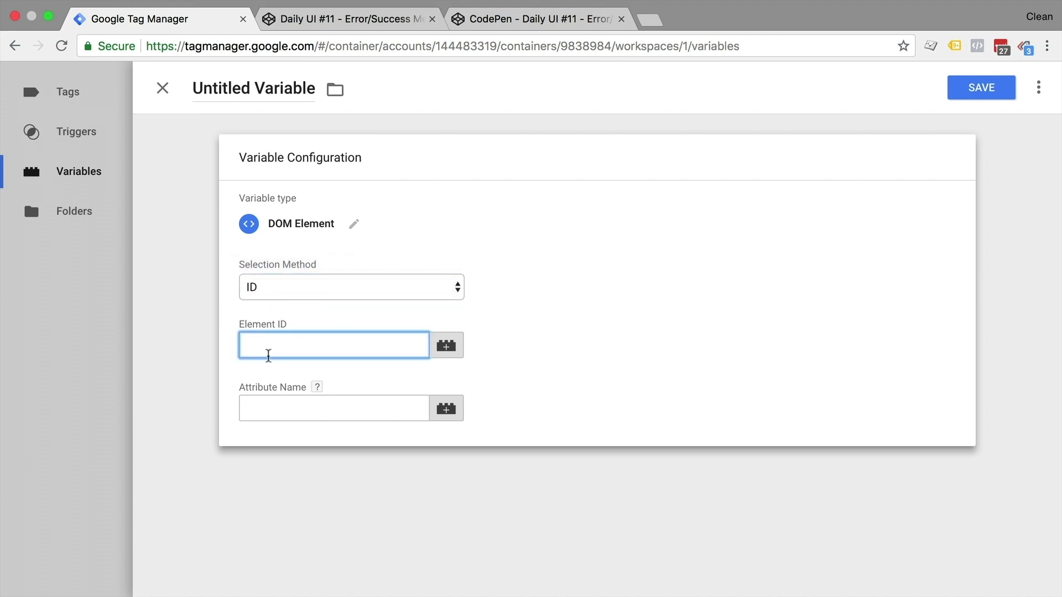
pyautogui.write('request')
pyautogui.click(290, 403)
# Step: Recheck the button id, then name the variable 'dom - button text' and save it
pyautogui.click(482, 21)
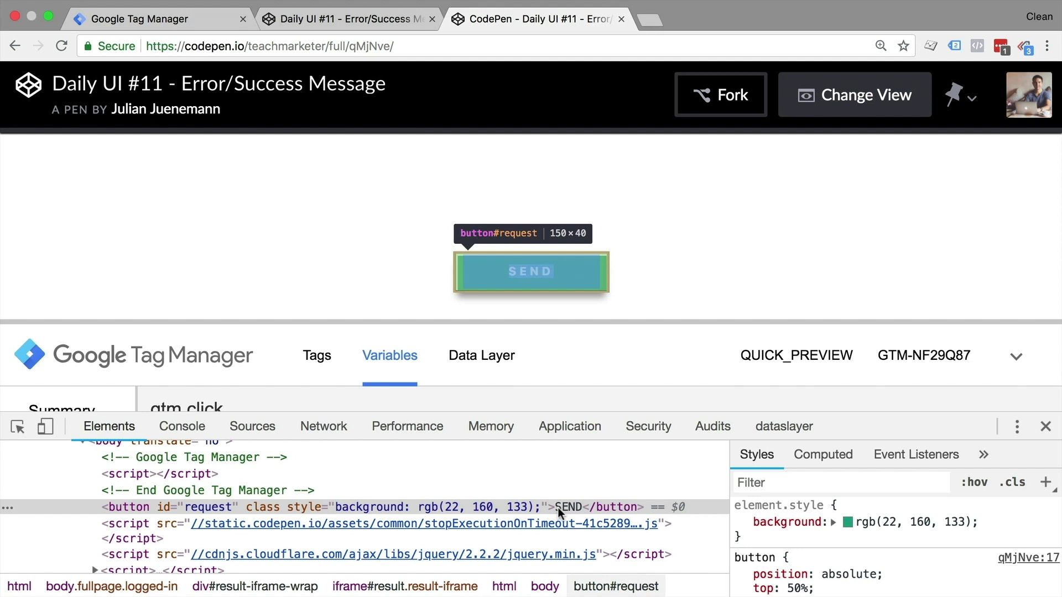
pyautogui.click(177, 20)
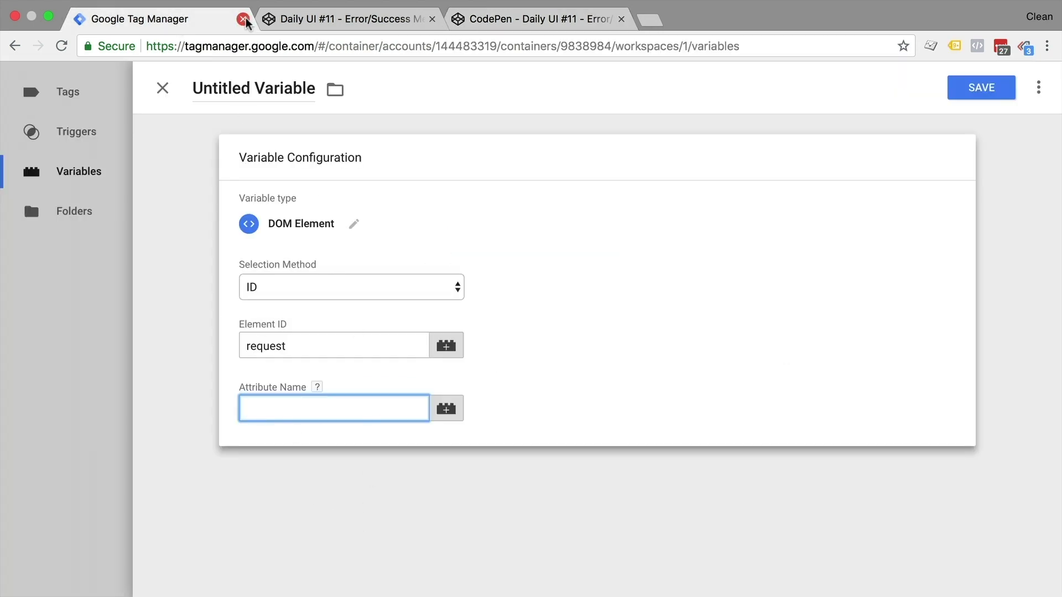
pyautogui.click(214, 89)
pyautogui.write('dom -')
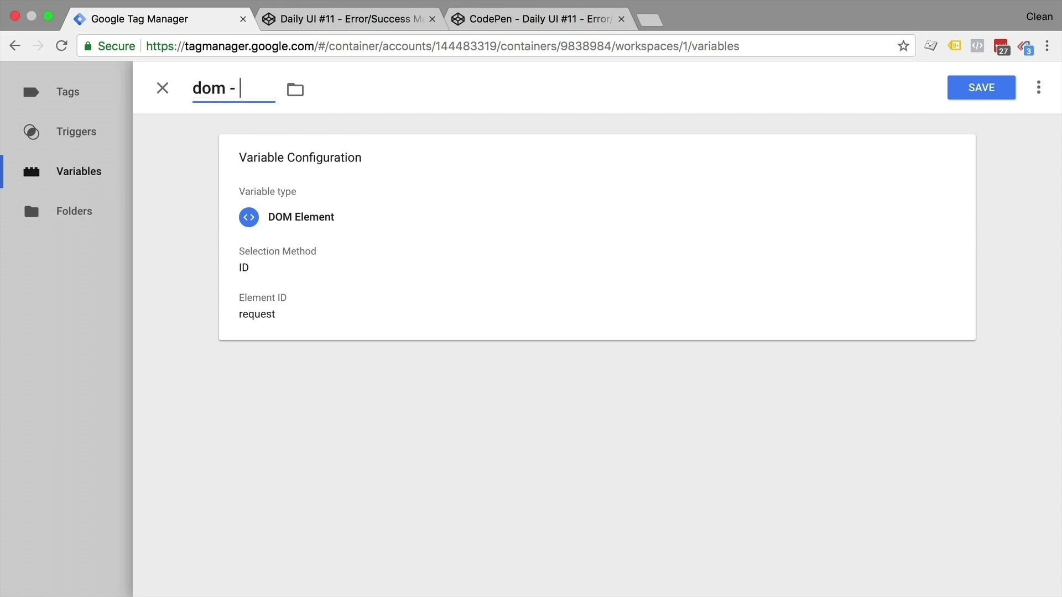
pyautogui.write(' button text')
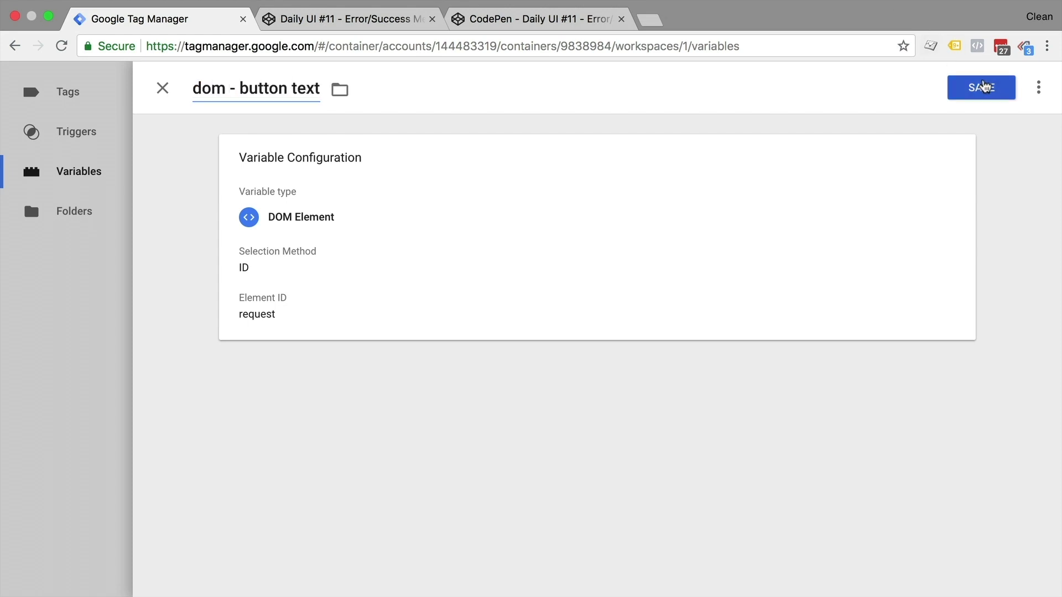
pyautogui.click(982, 86)
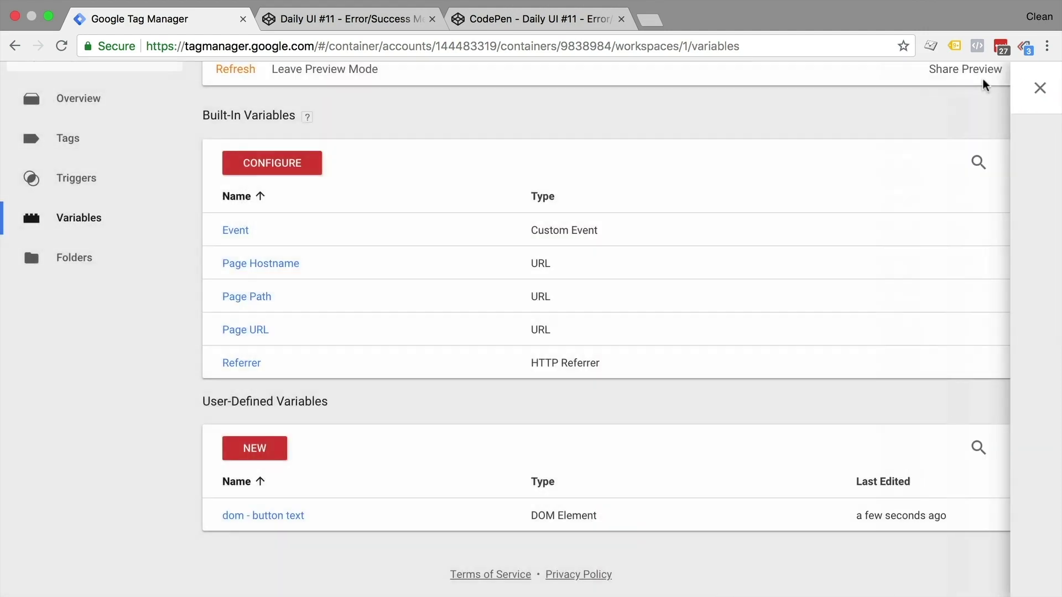
# Step: Refresh the preview, reload the full-page pen, close developer tools, and enlarge the debug pane
pyautogui.click(220, 71)
pyautogui.click(349, 21)
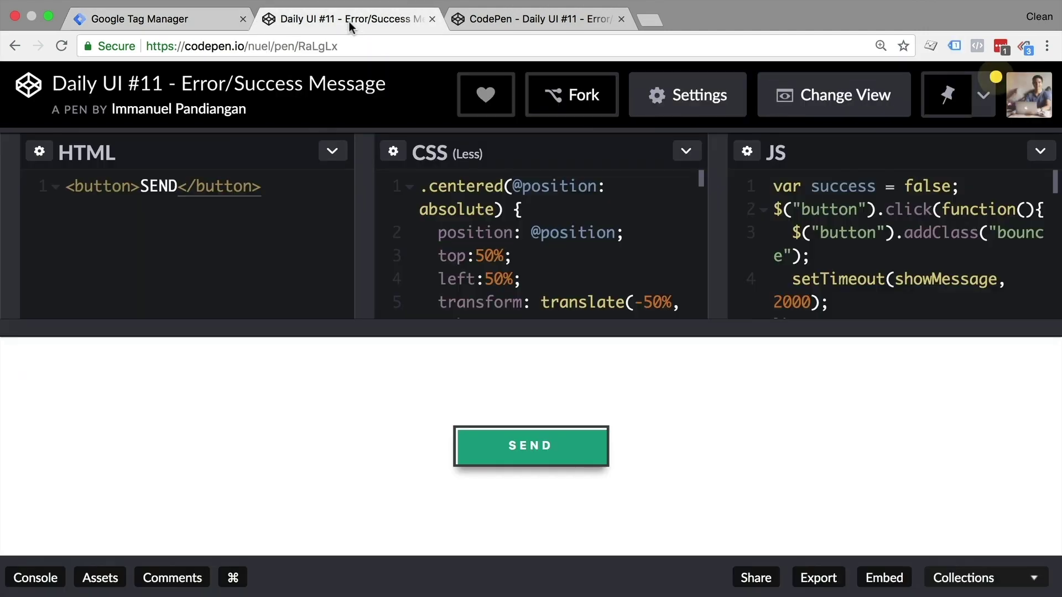
pyautogui.click(492, 18)
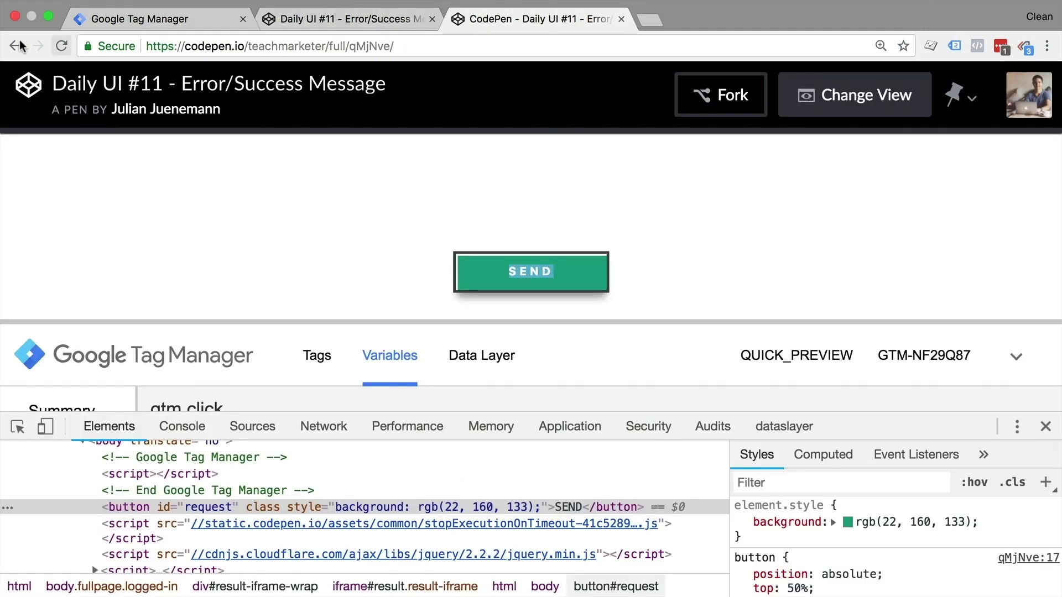
pyautogui.click(62, 47)
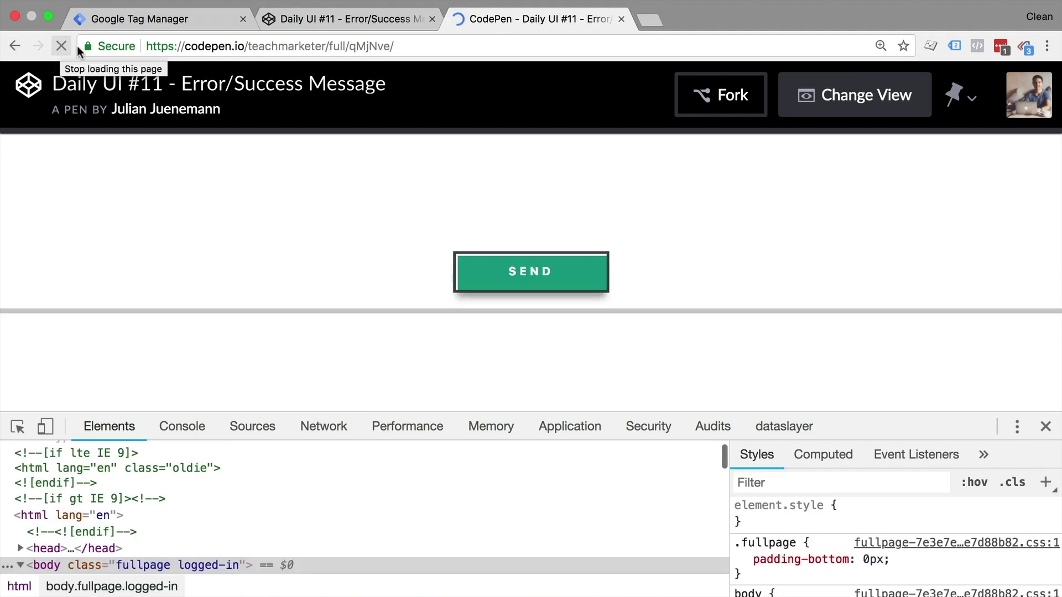
pyautogui.click(1045, 426)
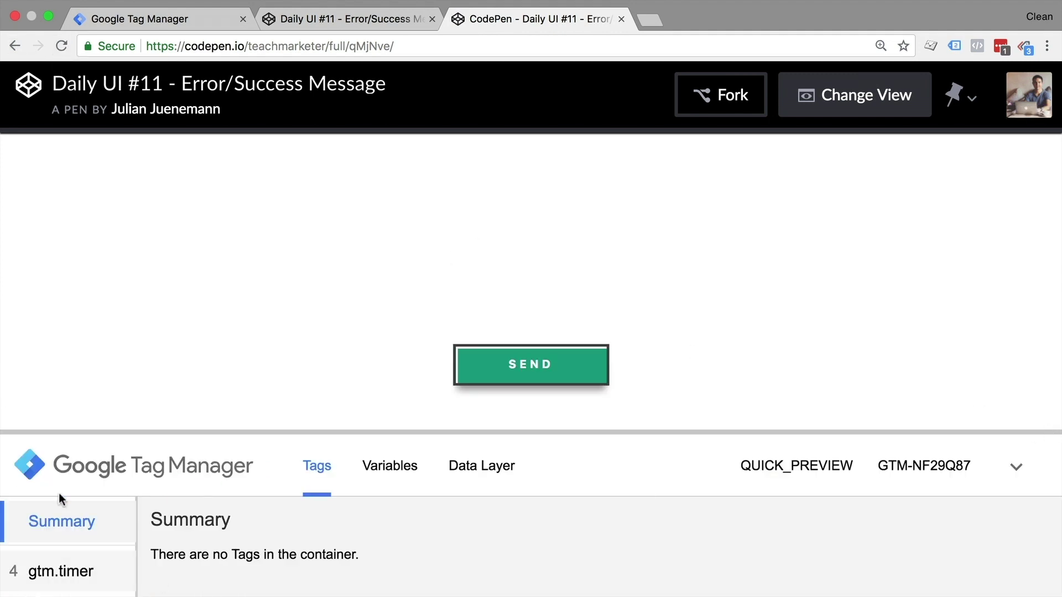
pyautogui.moveTo(69, 432); pyautogui.dragTo(69, 239)
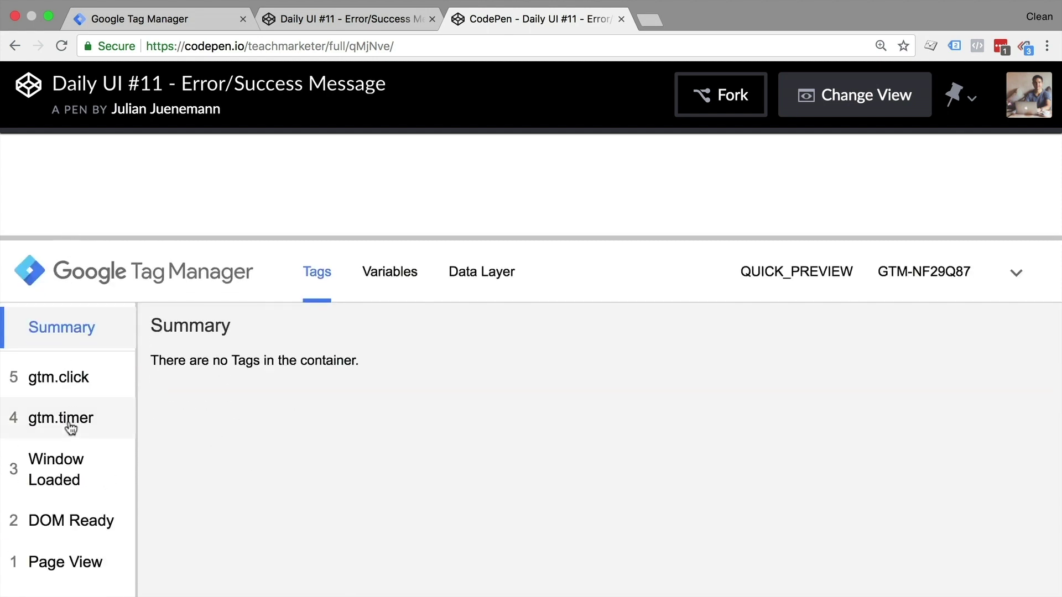
# Step: Compare the recorded variables of the gtm.timer, gtm.click, Window Loaded and DOM Ready events
pyautogui.click(70, 426)
pyautogui.click(47, 480)
pyautogui.click(84, 422)
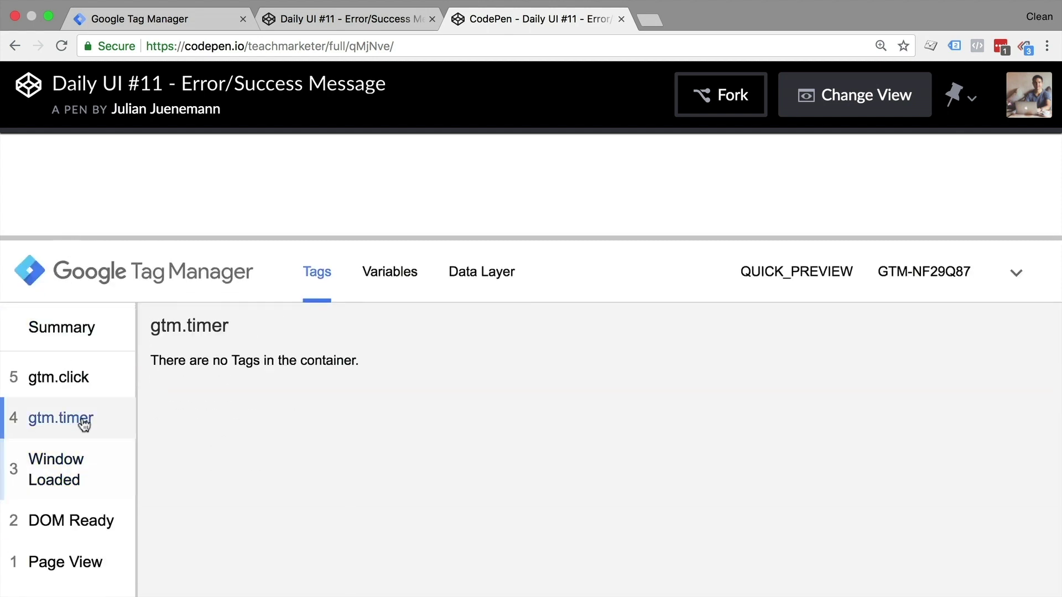
pyautogui.click(402, 271)
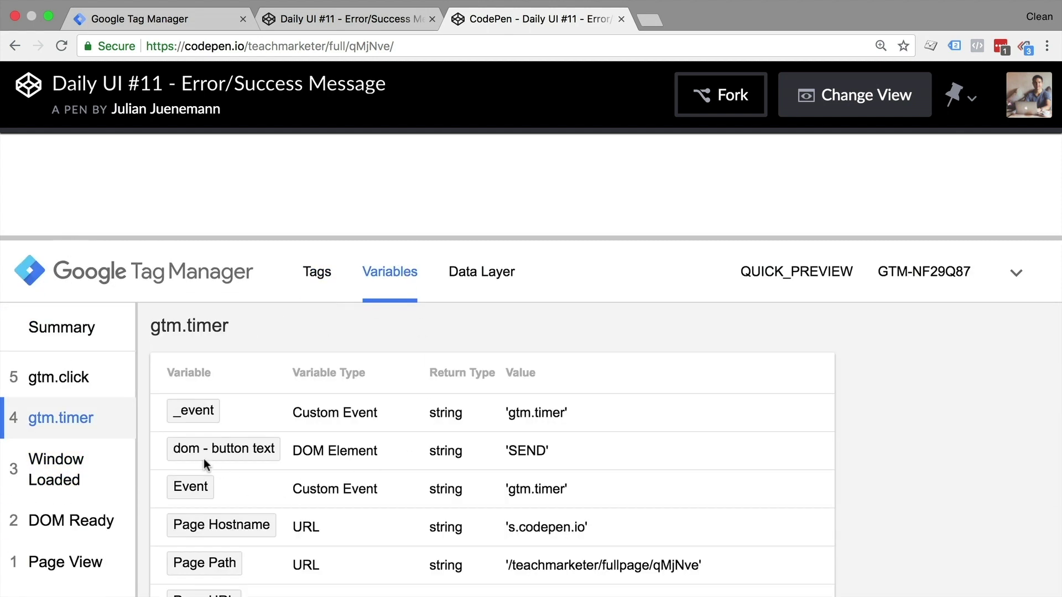
pyautogui.click(111, 382)
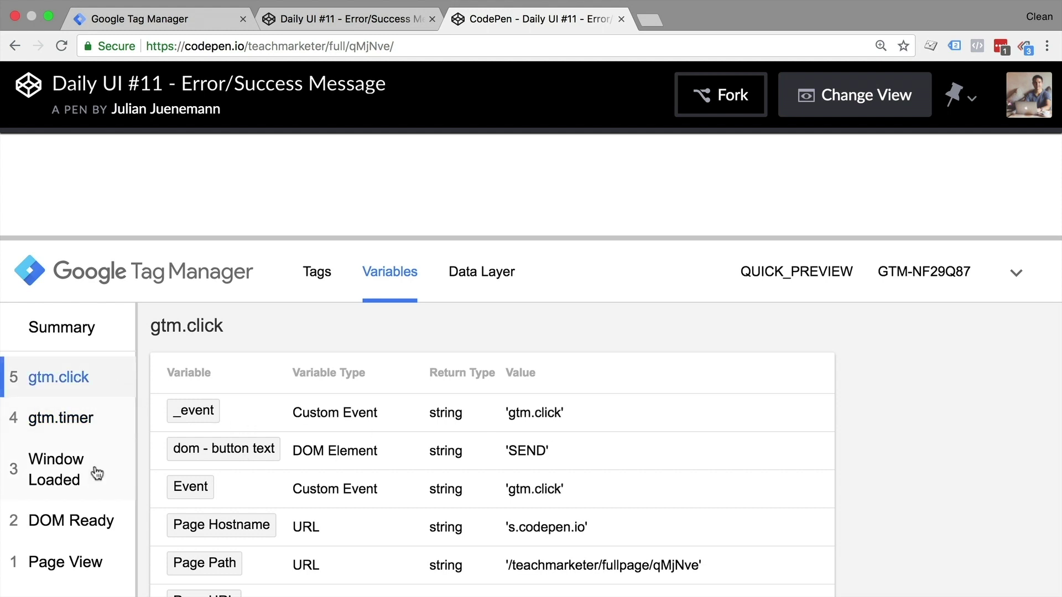
pyautogui.click(77, 470)
pyautogui.click(92, 532)
pyautogui.click(87, 489)
pyautogui.click(87, 438)
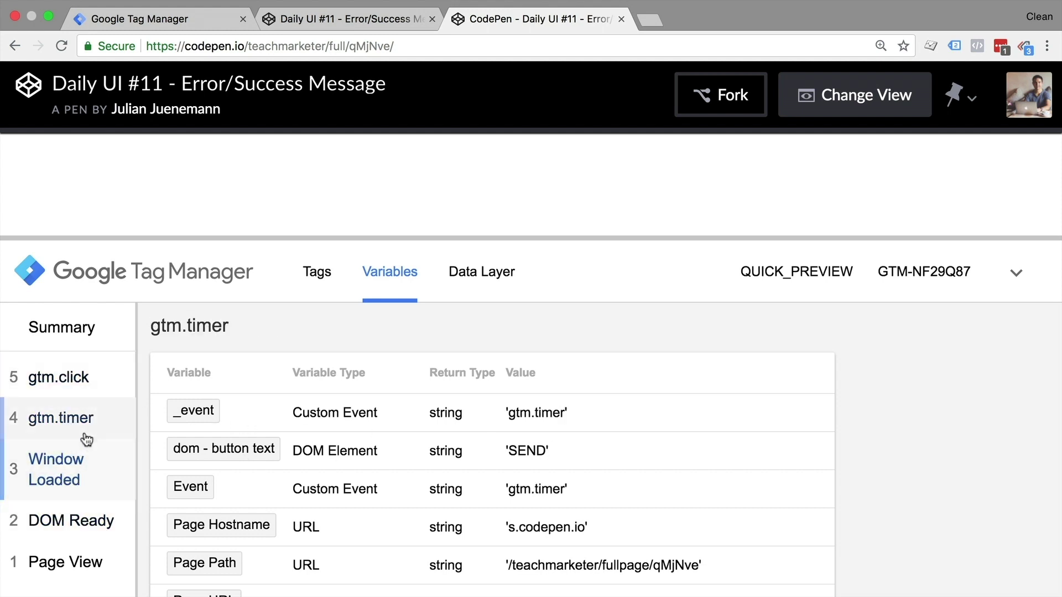
pyautogui.click(85, 369)
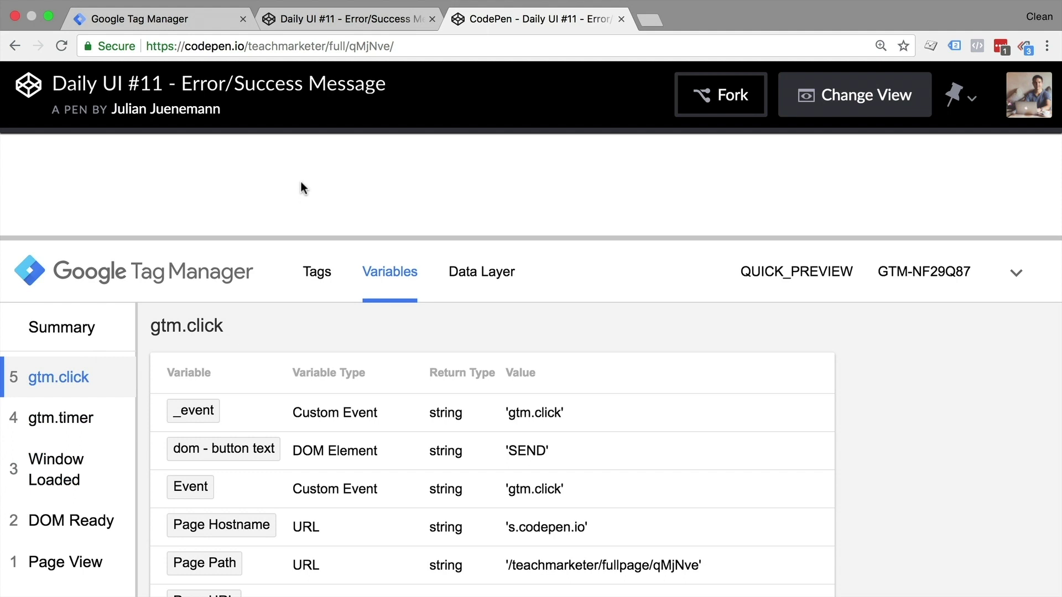
# Step: Press the demo's SEND button and inspect the newest gtm.click event until the button shows ERROR
pyautogui.moveTo(284, 238); pyautogui.dragTo(287, 436)
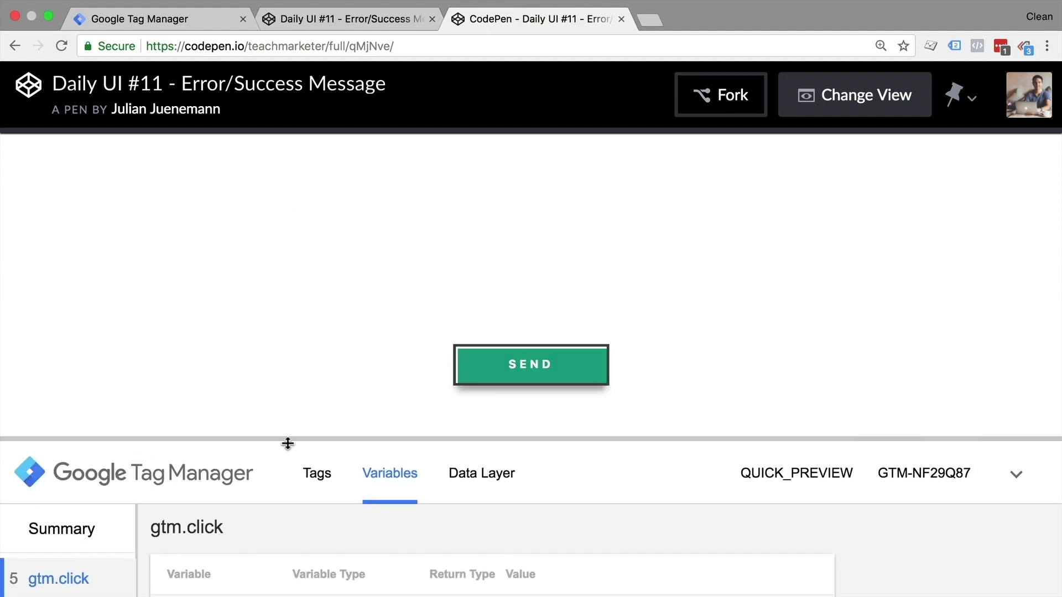
pyautogui.click(505, 370)
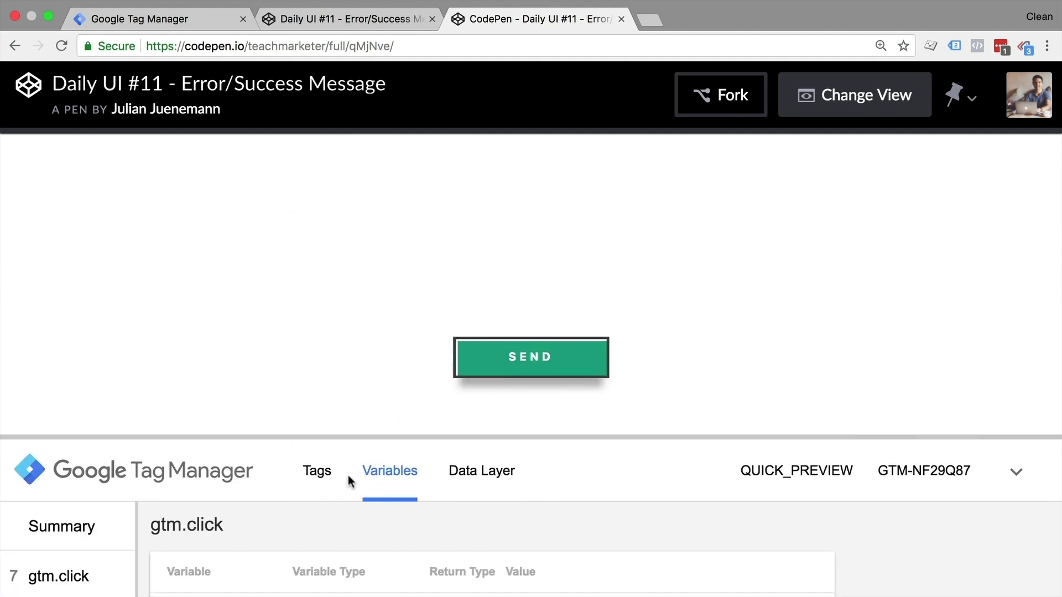
pyautogui.click(76, 591)
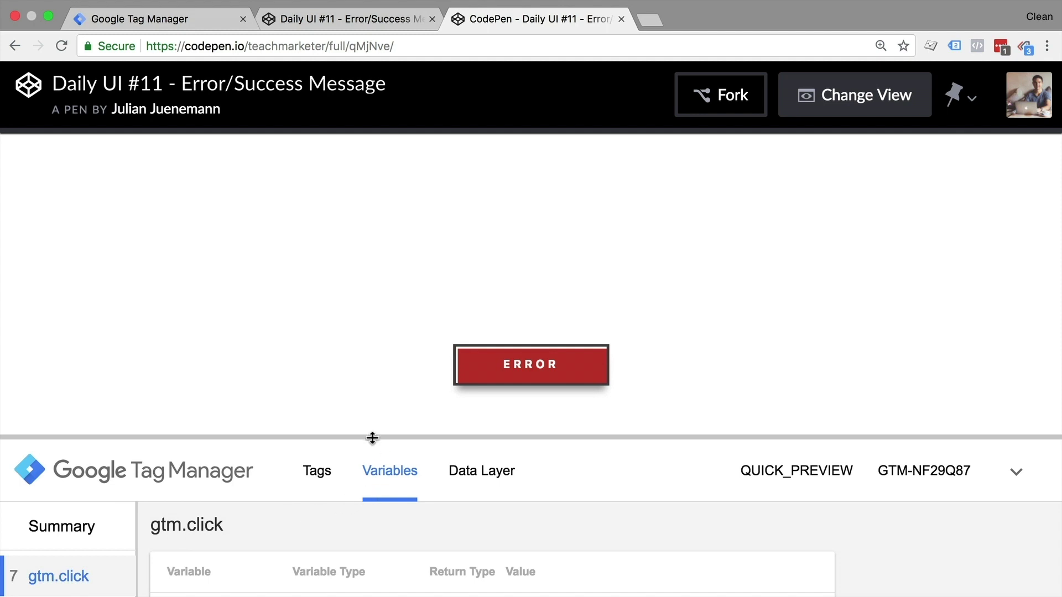
pyautogui.moveTo(372, 436); pyautogui.dragTo(381, 382)
pyautogui.moveTo(381, 328); pyautogui.dragTo(396, 254)
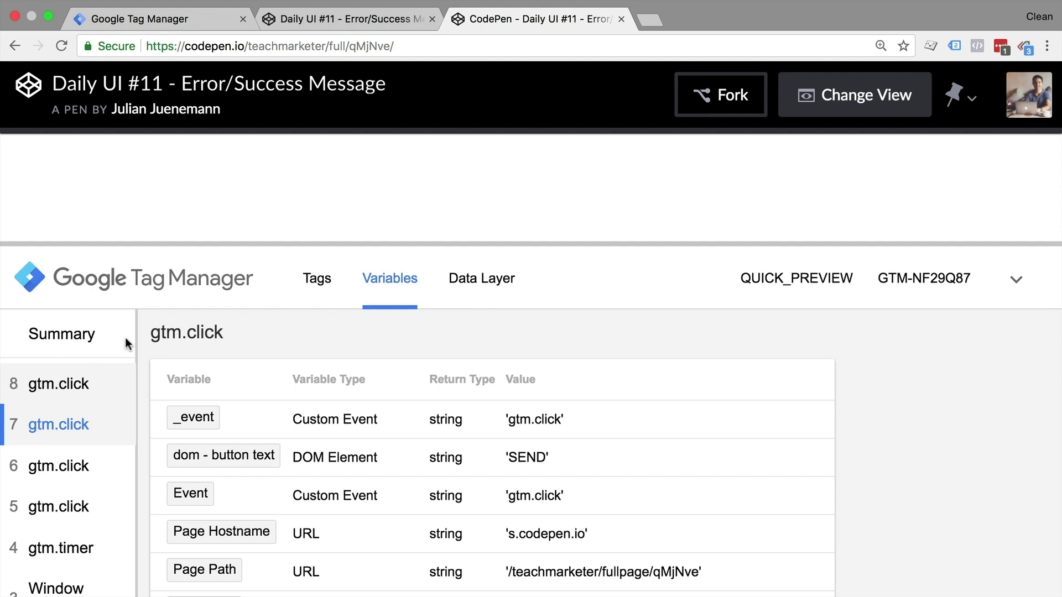
pyautogui.moveTo(232, 243); pyautogui.dragTo(225, 529)
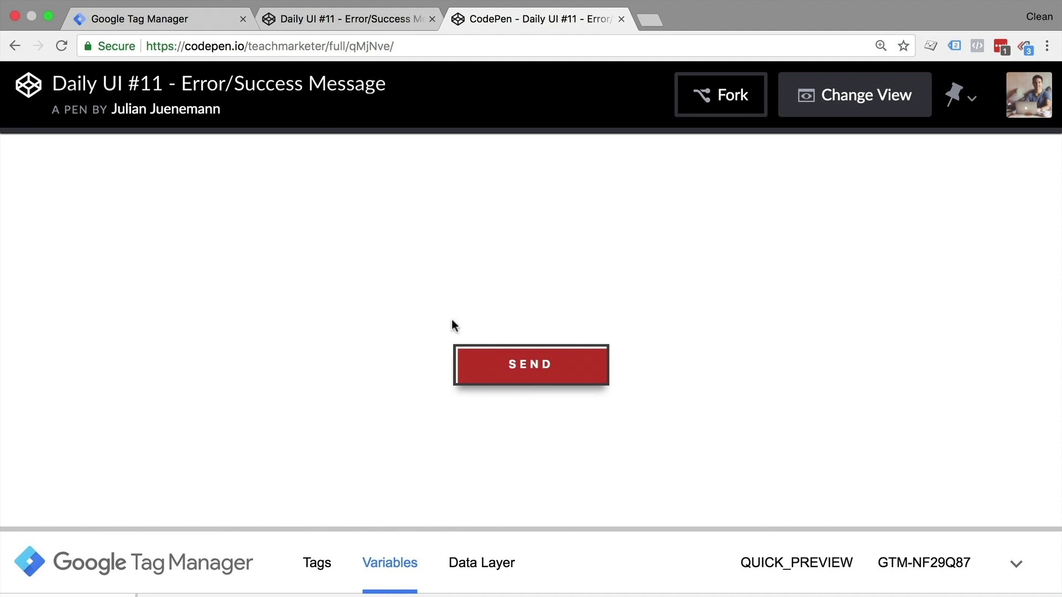
pyautogui.click(131, 16)
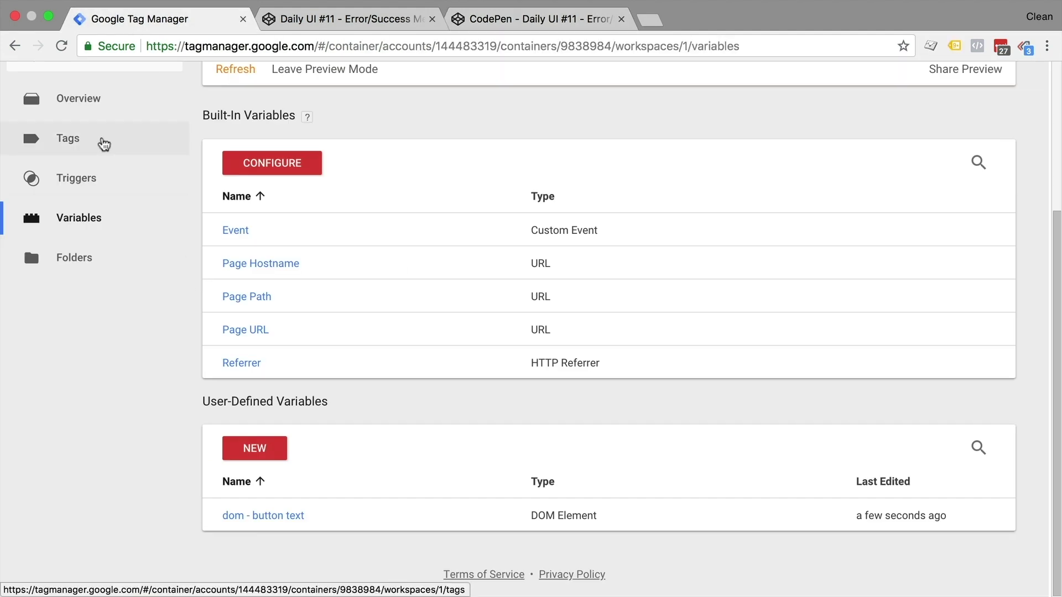
# Step: Create a new tag of type Custom HTML
pyautogui.click(105, 143)
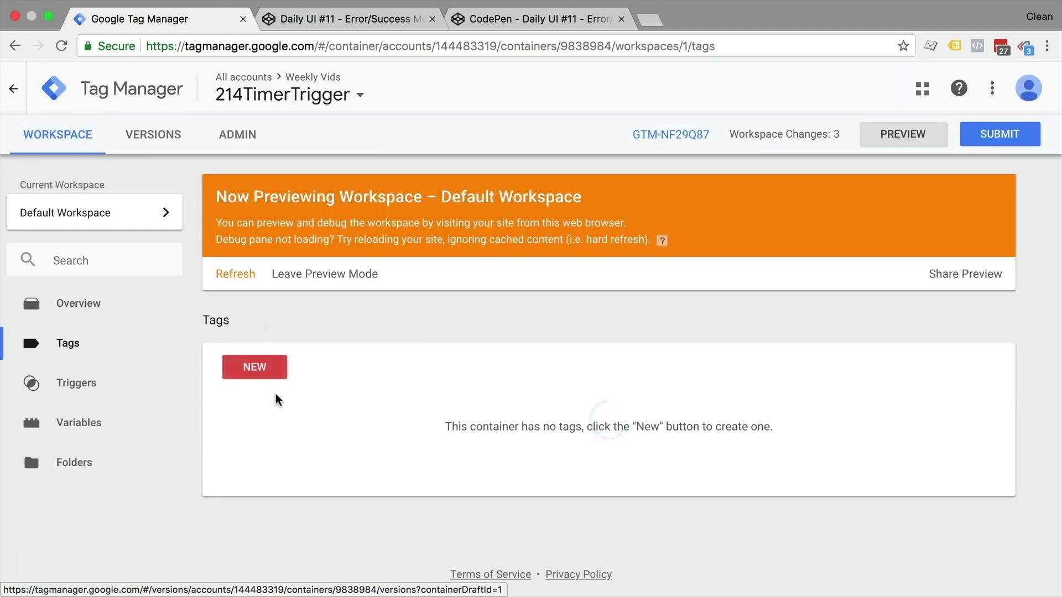
pyautogui.click(259, 368)
pyautogui.click(386, 268)
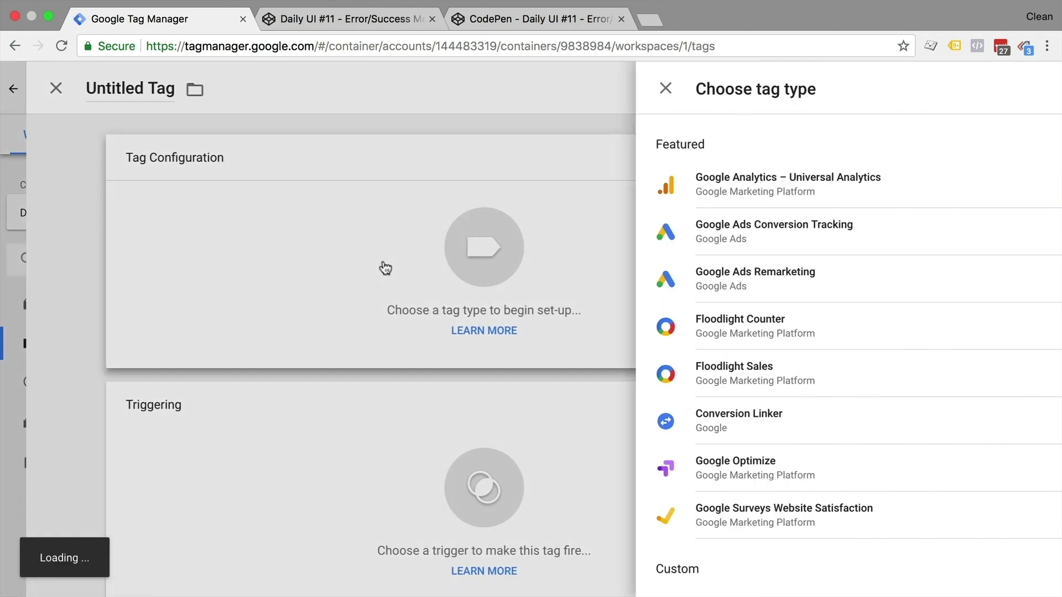
pyautogui.scroll(-5, 735, 391)
pyautogui.click(645, 437)
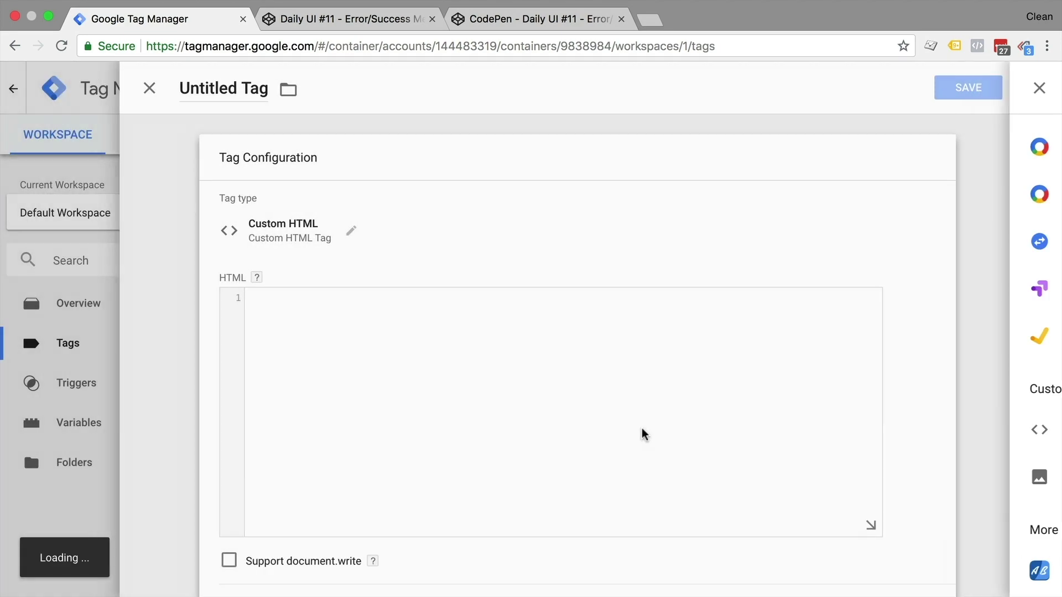
# Step: Write a script block containing setTimeout(function(){}, 2500)
pyautogui.click(475, 379)
pyautogui.write('<scri')
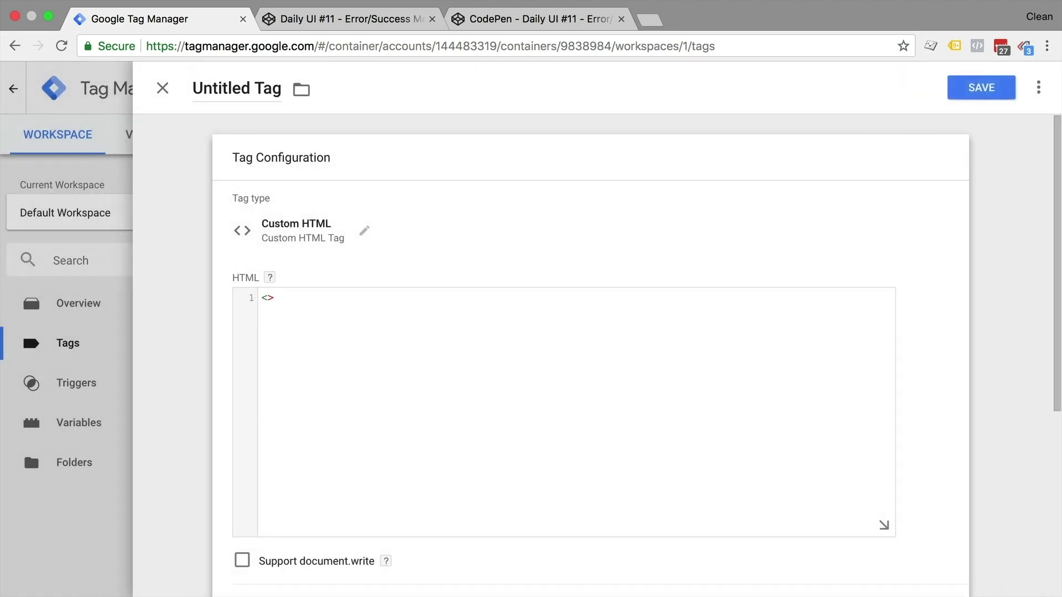
pyautogui.write('pt')
pyautogui.write('<>')
pyautogui.write('/script')
pyautogui.press('Home')
pyautogui.press('Return')
pyautogui.write('setTime')
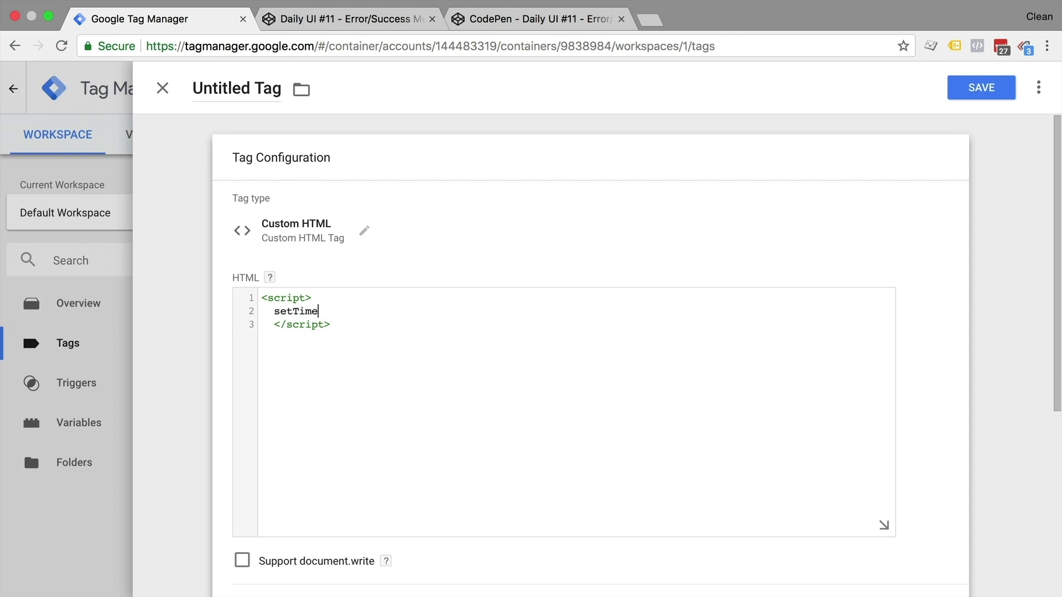
pyautogui.write('out')
pyautogui.write('()')
pyautogui.write('function')
pyautogui.write('(){}')
pyautogui.write(',')
pyautogui.write(' 2500')
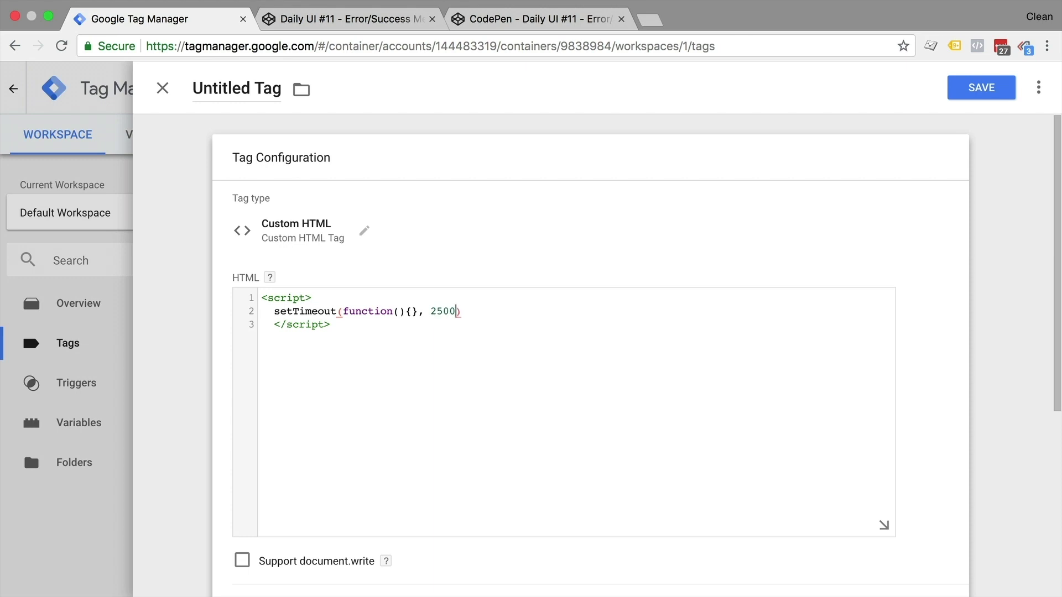
pyautogui.click(410, 311)
pyautogui.press('Return')
pyautogui.press('Return')
# Step: Fill the function body with dataLayer.push({'event': 'gtm.timer'})
pyautogui.click(274, 325)
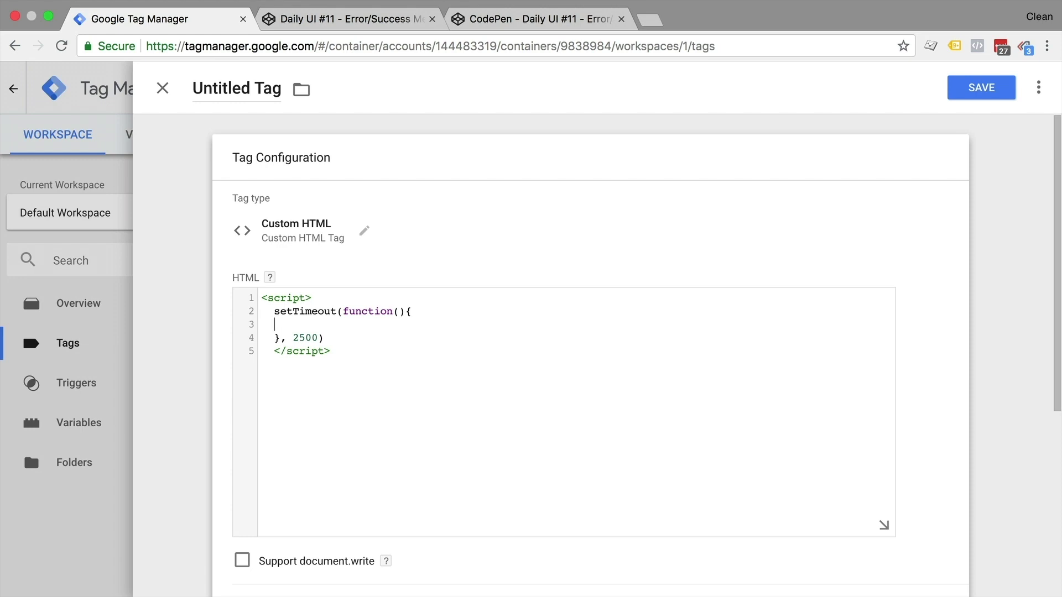
pyautogui.write('dataLayer.[')
pyautogui.write('ush({')
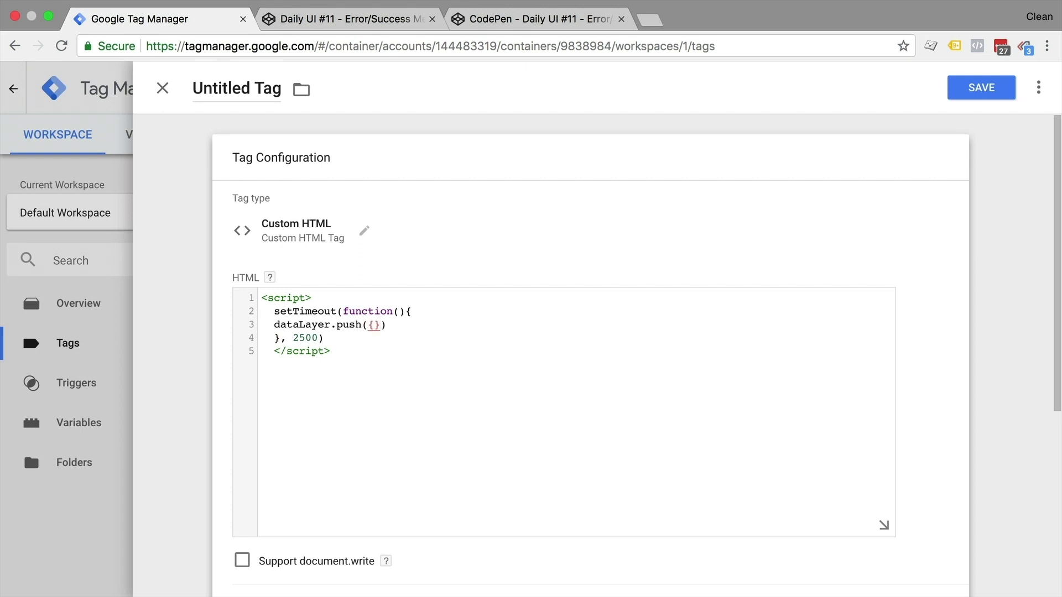
pyautogui.press('Return')
pyautogui.press('Return')
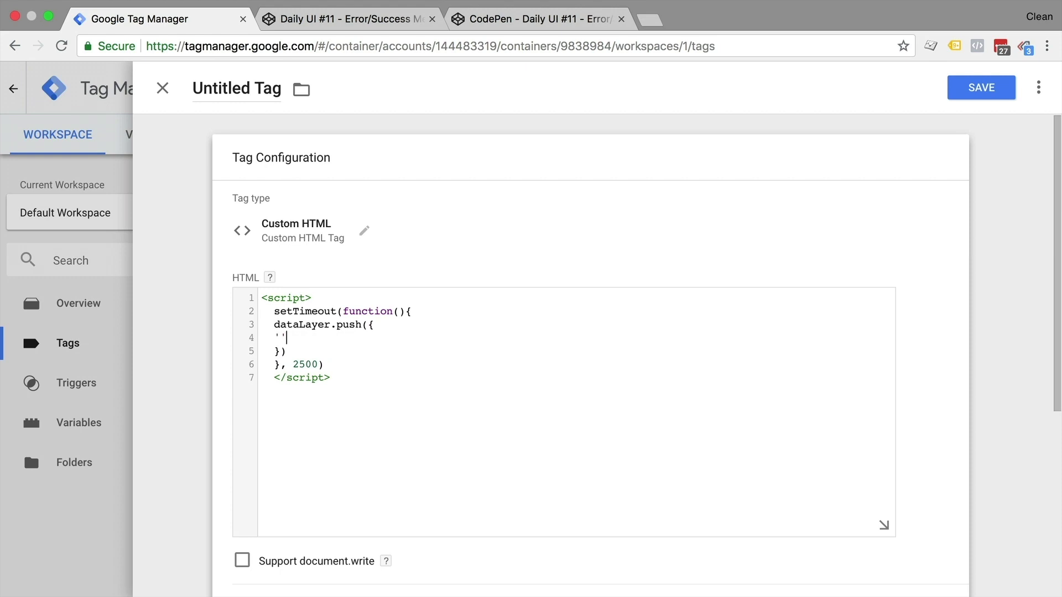
pyautogui.write("'event': 'gtm.timer")
pyautogui.click(313, 299)
pyautogui.press('Return')
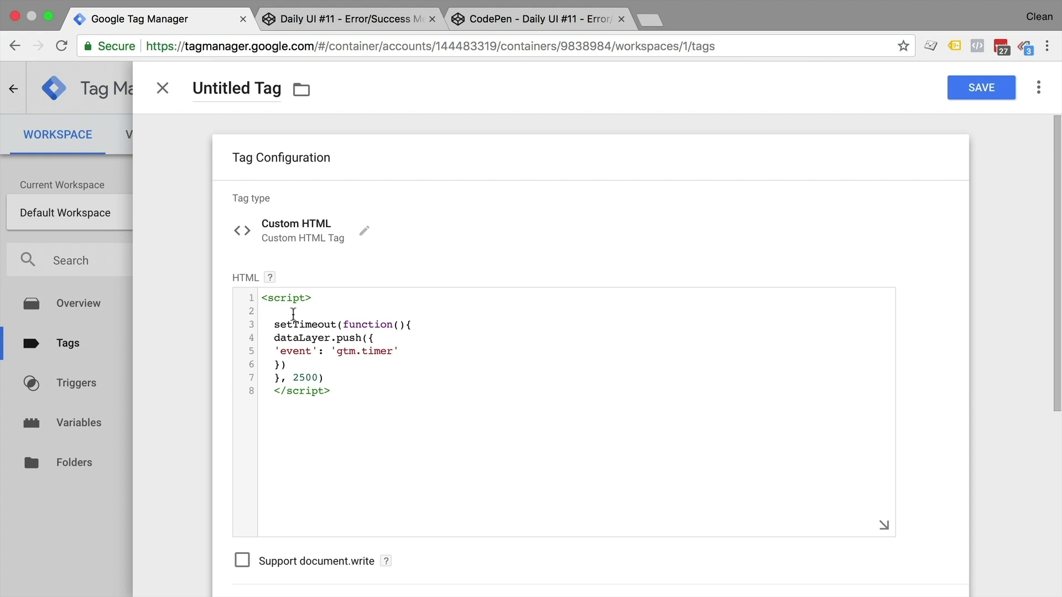
# Step: Insert an IIFE wrapper and move the setTimeout block inside it
pyautogui.write('.iife')
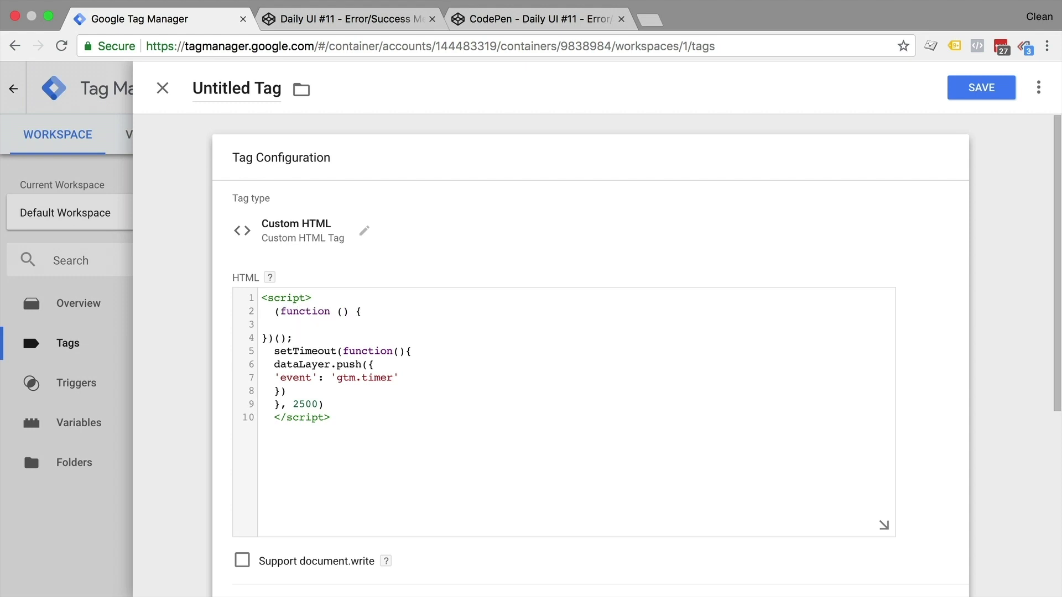
pyautogui.moveTo(276, 351); pyautogui.dragTo(342, 398)
pyautogui.press('super+x')
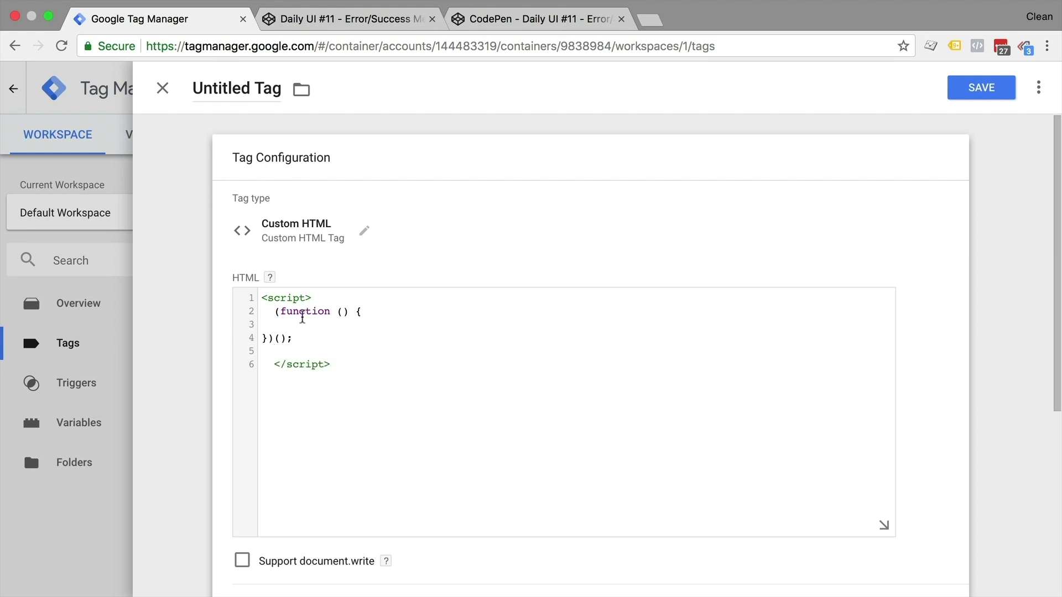
pyautogui.click(291, 326)
pyautogui.press('super+v')
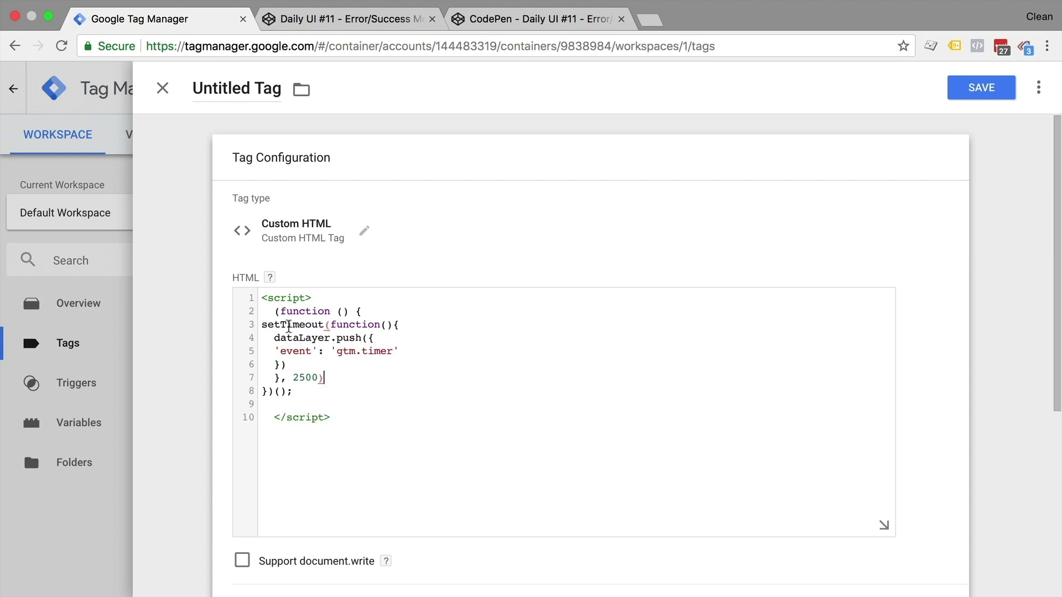
pyautogui.click(275, 312)
pyautogui.press('BackSpace')
pyautogui.press('BackSpace')
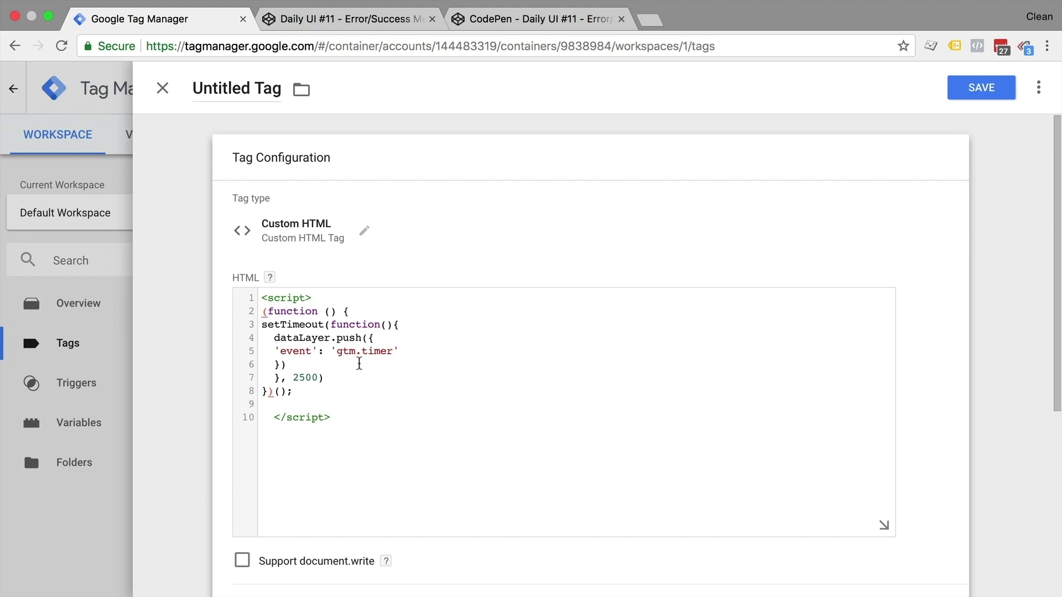
pyautogui.moveTo(323, 378); pyautogui.dragTo(253, 321)
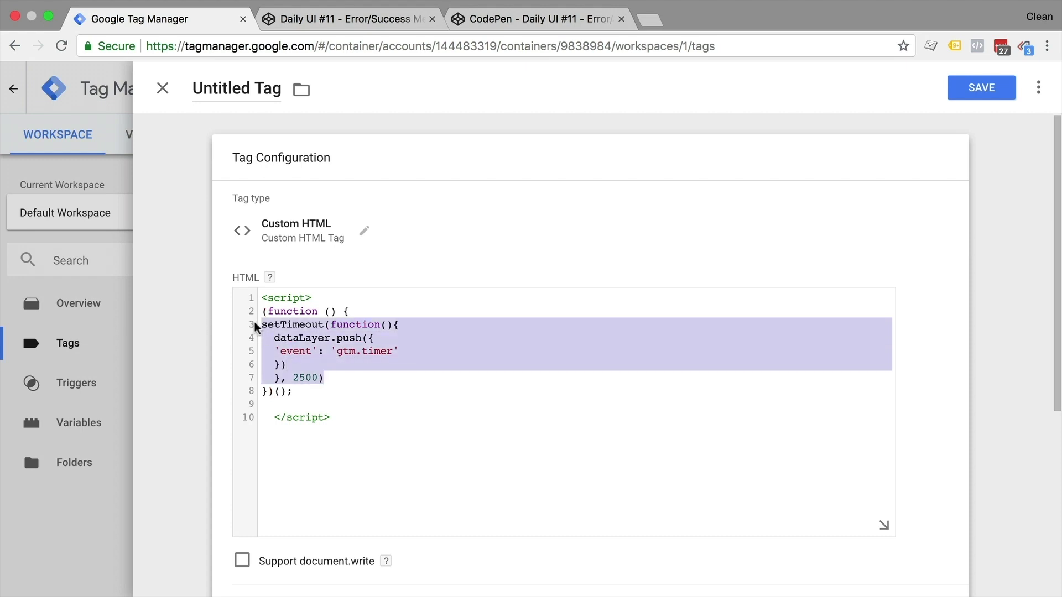
# Step: Name the tag 'Listener - 2 Sec Timer', fire it on click - button, and save it
pyautogui.click(220, 87)
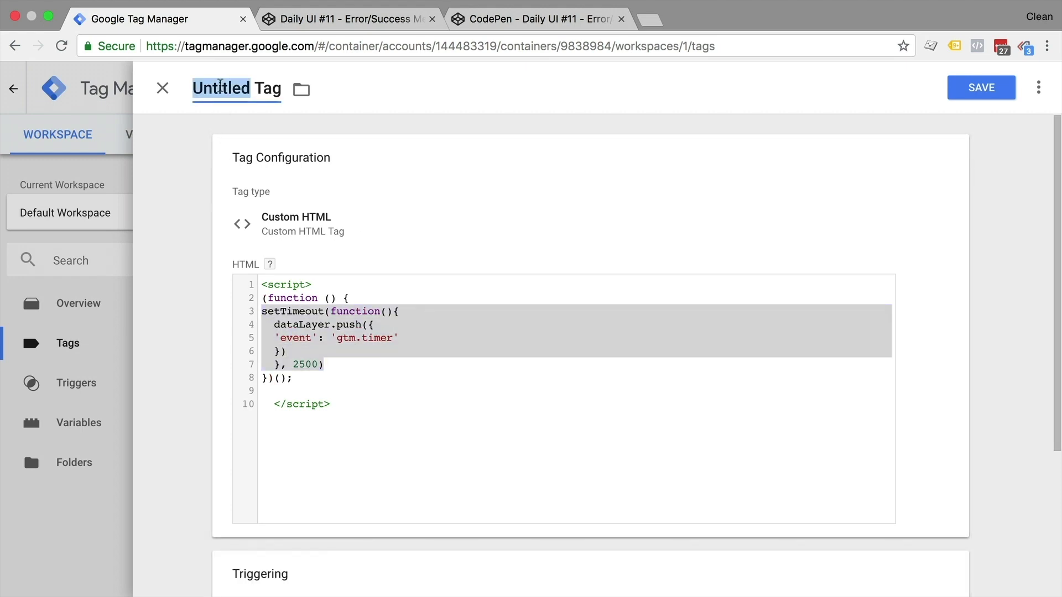
pyautogui.write('Listener')
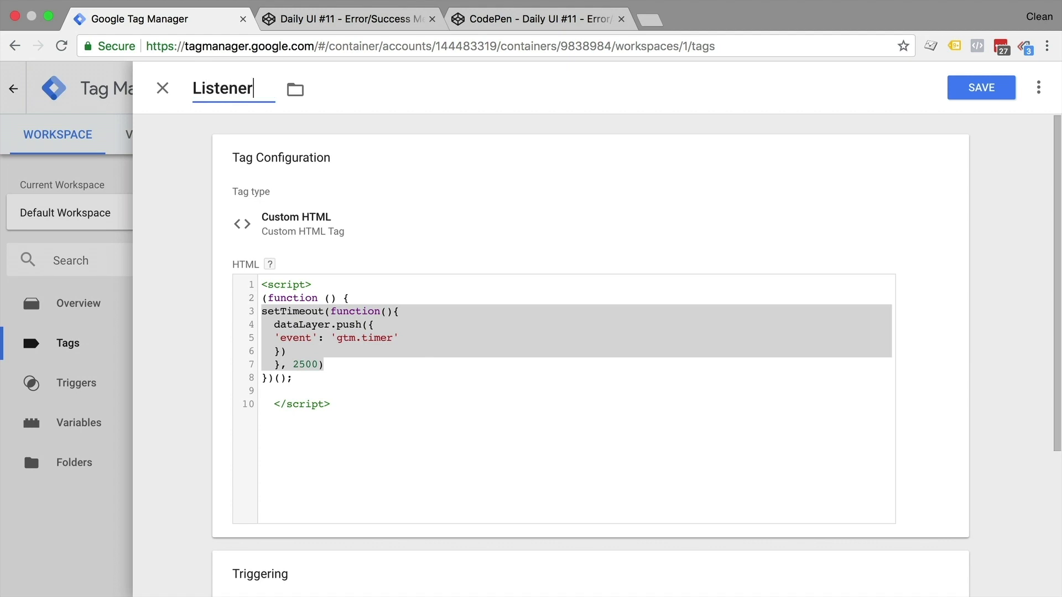
pyautogui.write(' - 2 Sec Timer')
pyautogui.scroll(-3, 280, 281)
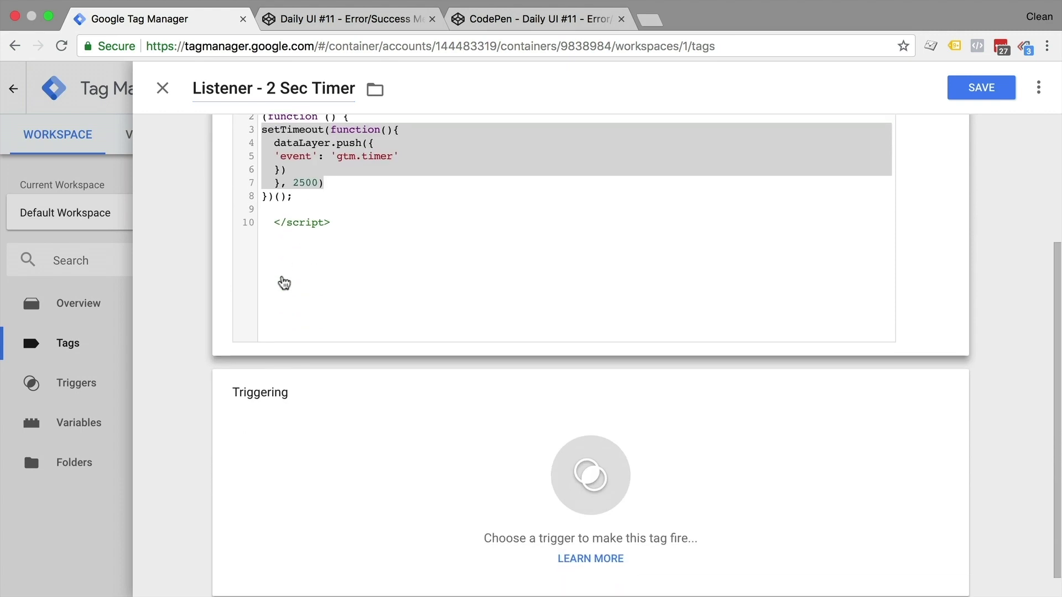
pyautogui.click(453, 524)
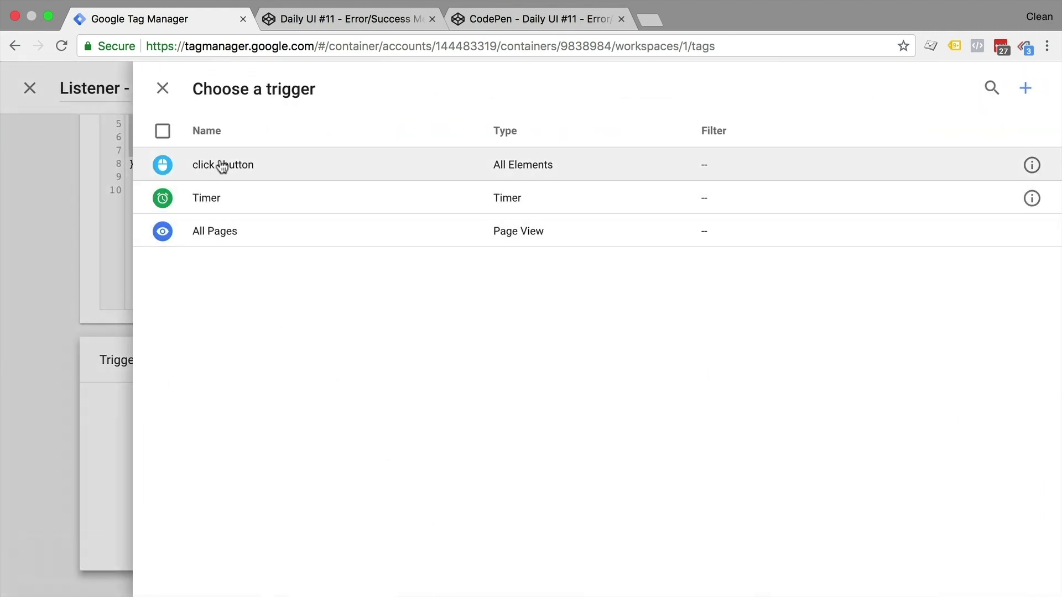
pyautogui.click(222, 167)
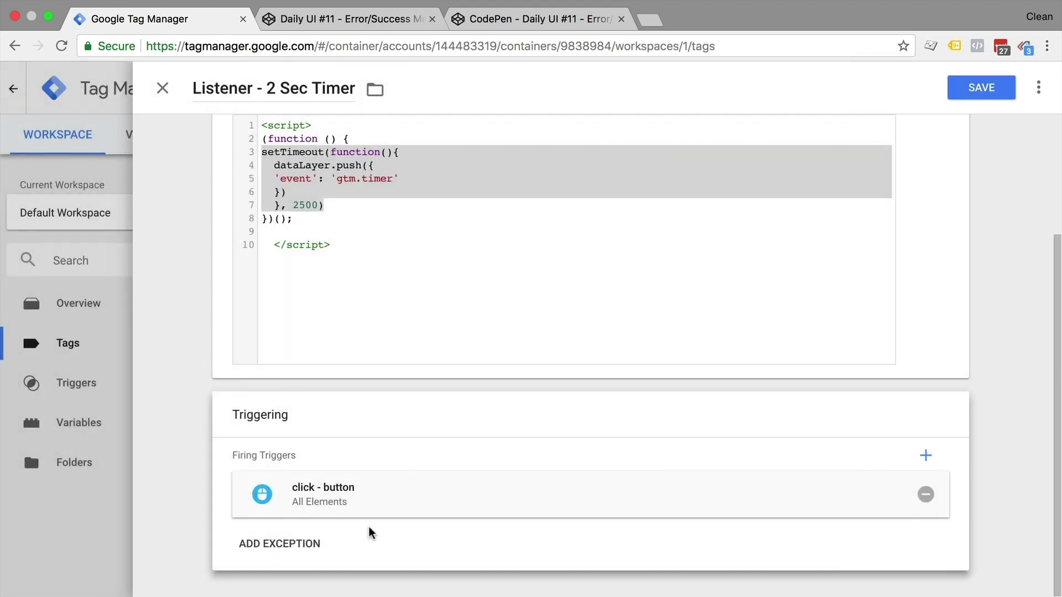
pyautogui.click(982, 88)
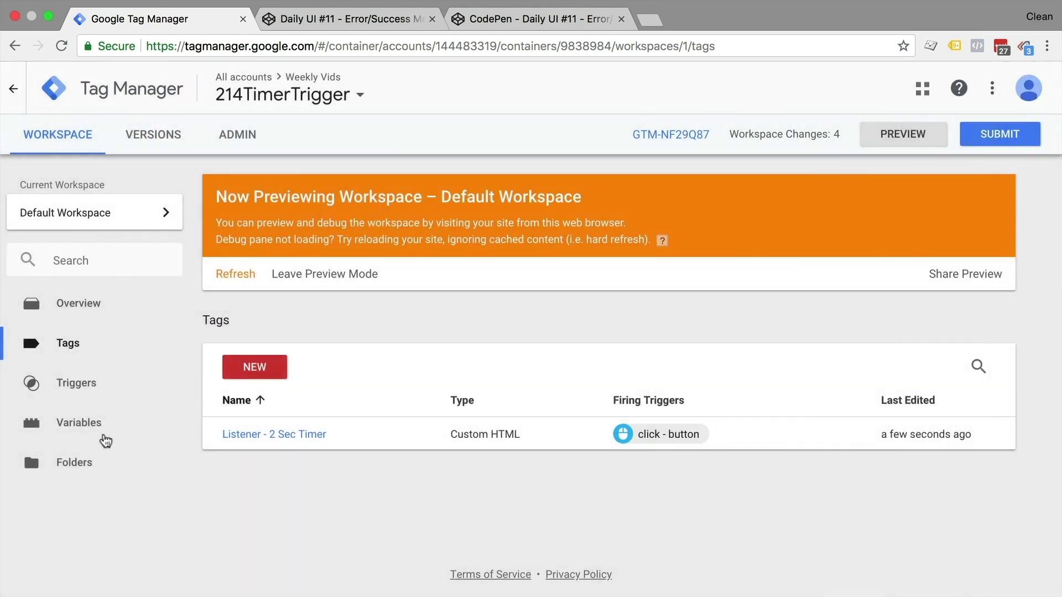
pyautogui.click(70, 392)
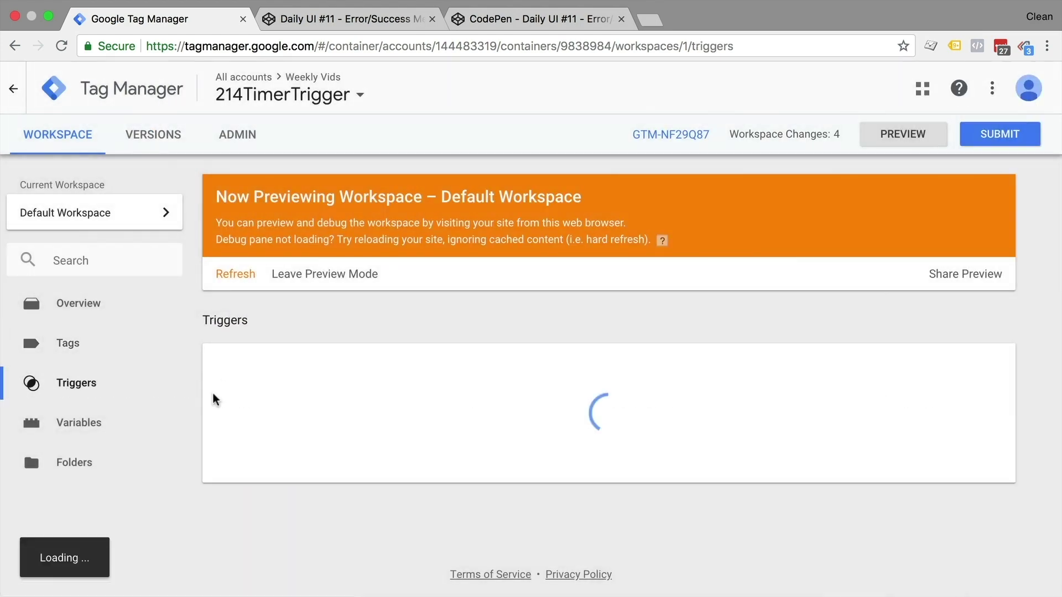
# Step: Delete the Timer trigger and refresh the preview
pyautogui.click(238, 470)
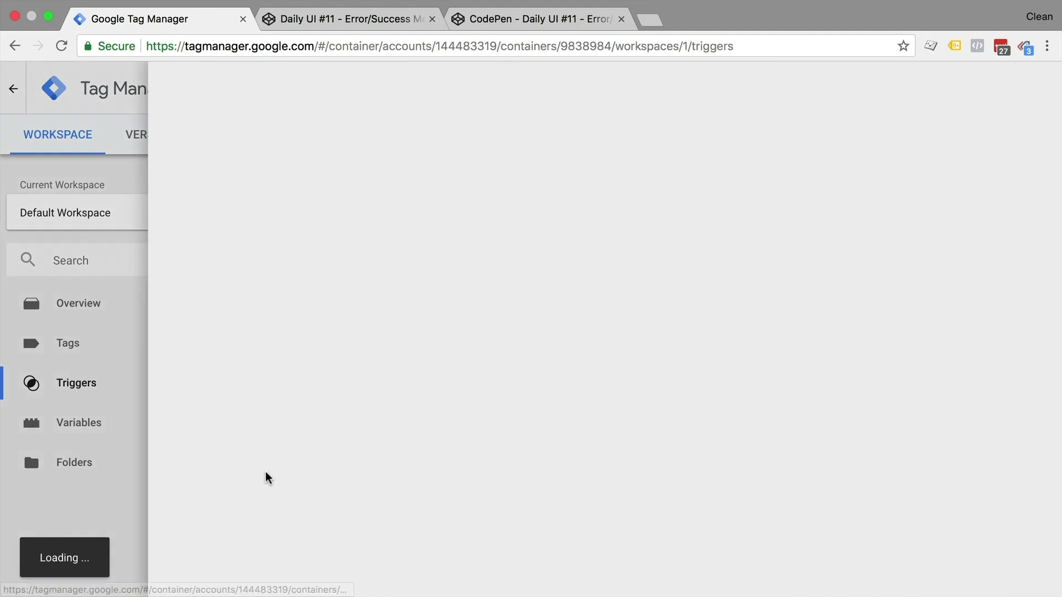
pyautogui.click(1039, 89)
pyautogui.click(1010, 151)
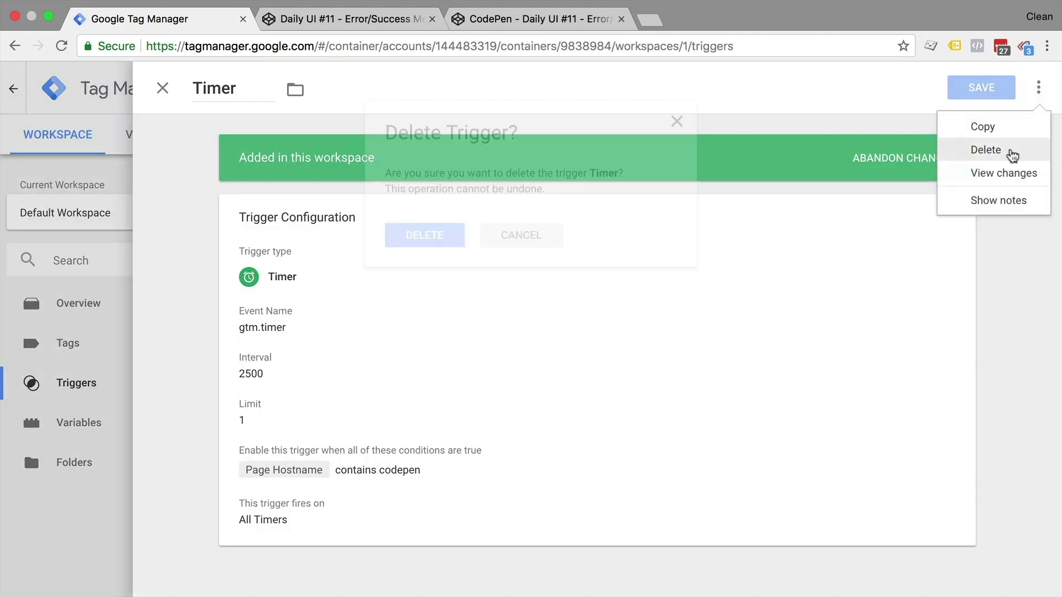
pyautogui.click(424, 237)
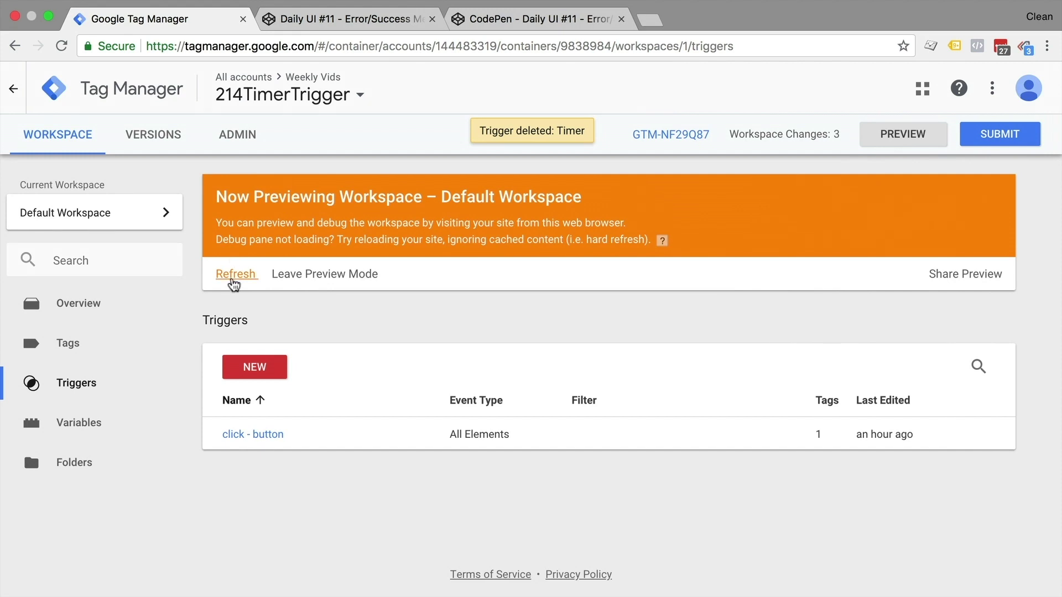
pyautogui.click(231, 274)
pyautogui.click(509, 22)
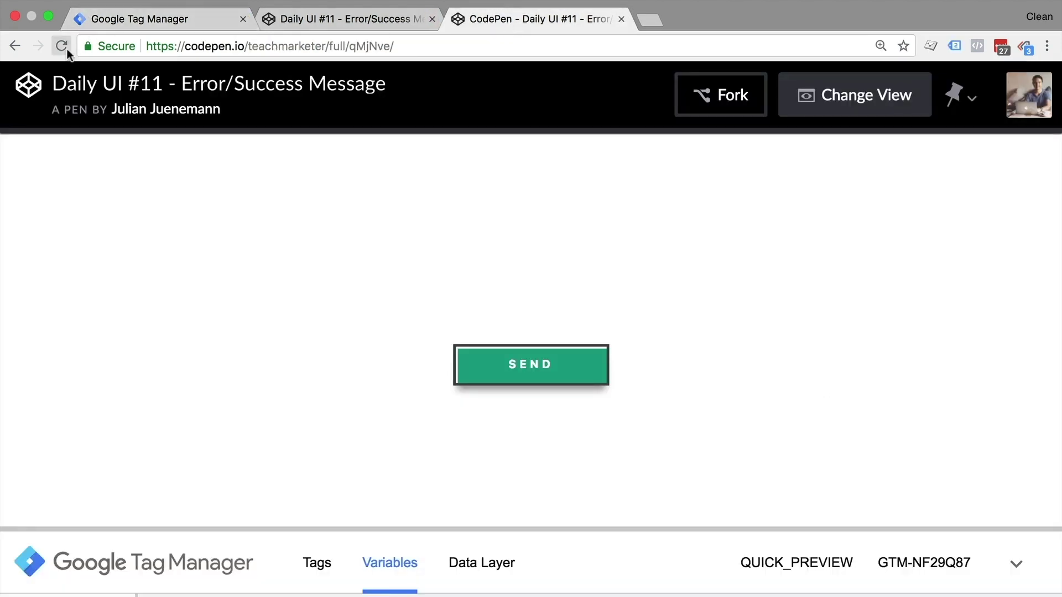
# Step: Reload the CodePen demo, press SEND, and inspect the gtm.timer variables showing dom - button text 'ERROR'
pyautogui.click(63, 47)
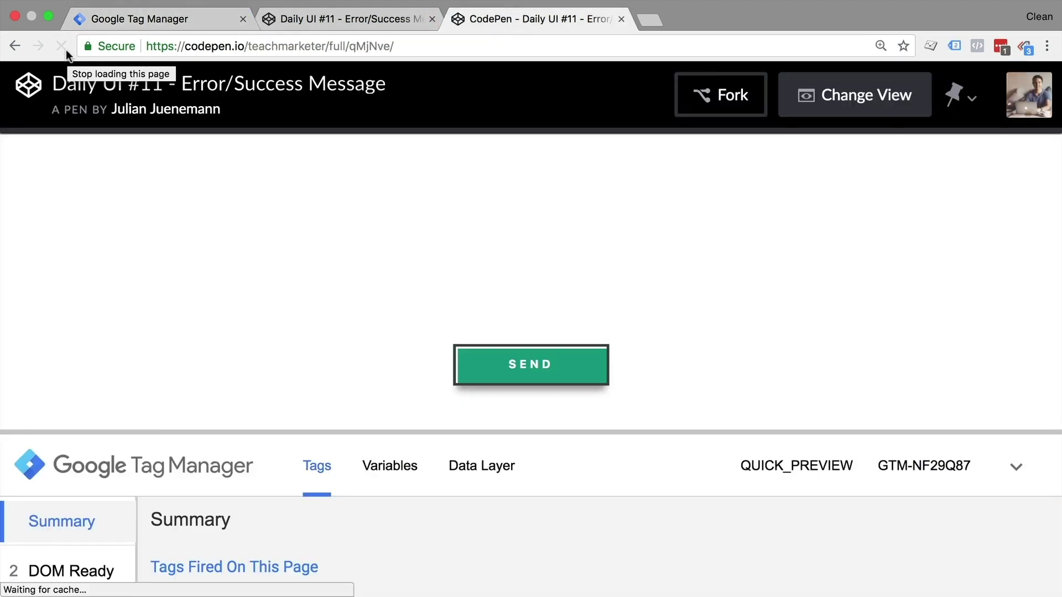
pyautogui.click(543, 373)
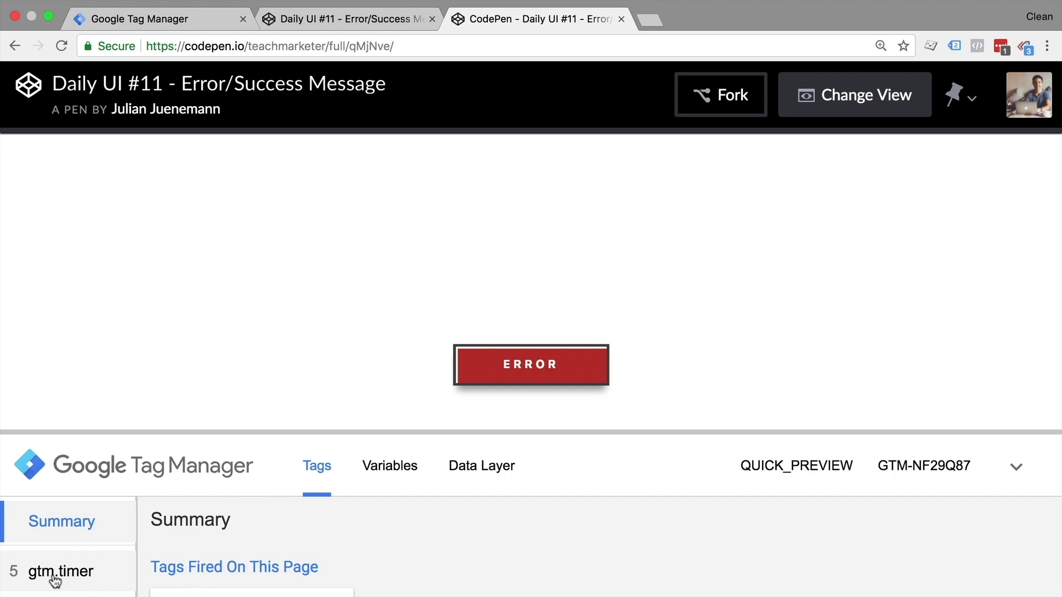
pyautogui.click(55, 578)
pyautogui.click(386, 471)
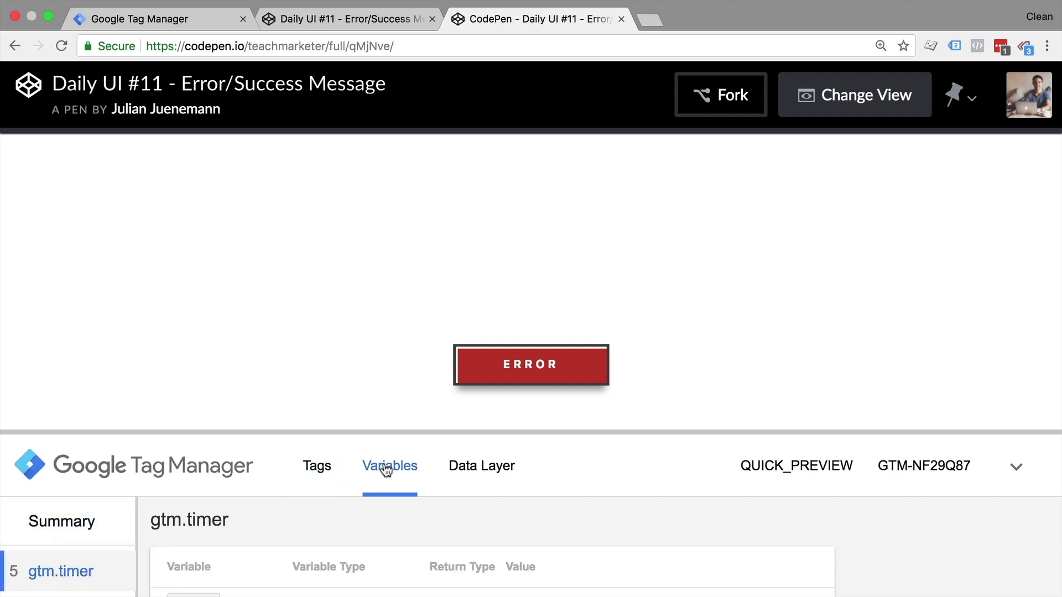
pyautogui.moveTo(361, 423); pyautogui.dragTo(387, 160)
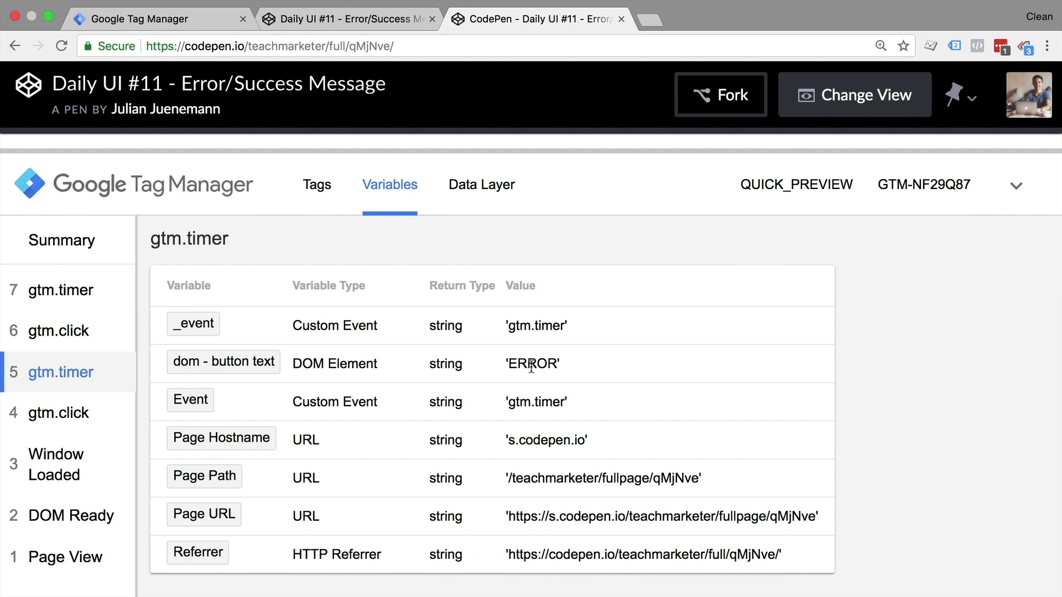
# Step: Create a Custom Event trigger named 'custom - 2 Sec Timer' for the event gtm.timer
pyautogui.click(194, 24)
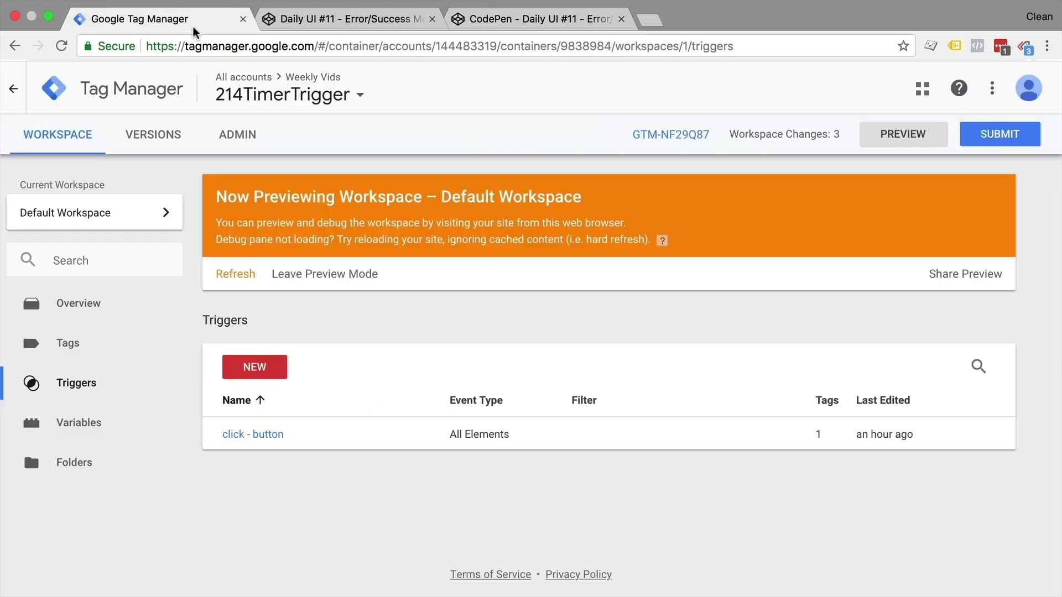
pyautogui.click(253, 365)
pyautogui.click(263, 93)
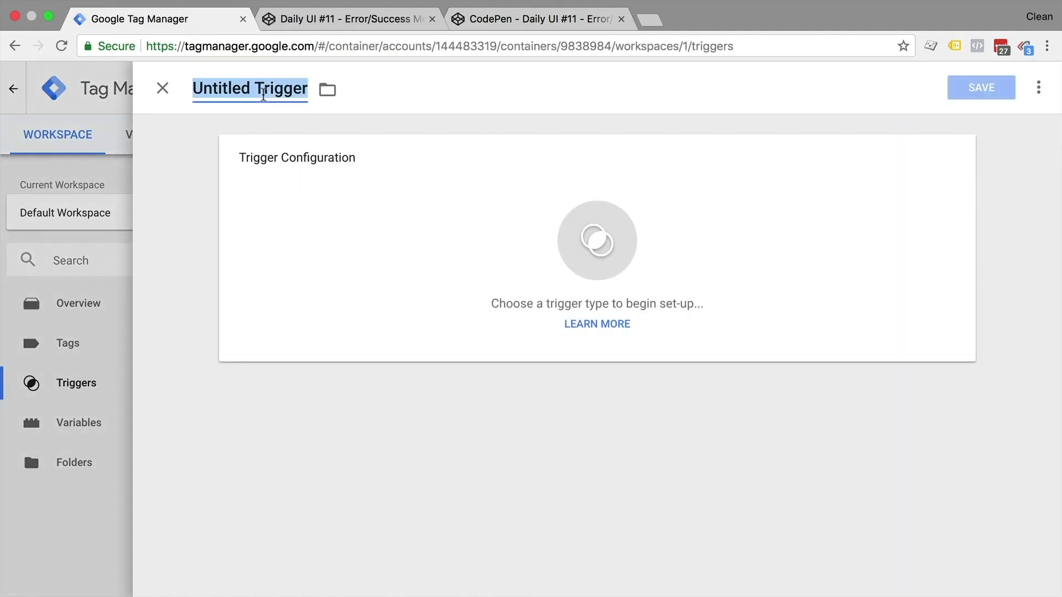
pyautogui.write('custom ')
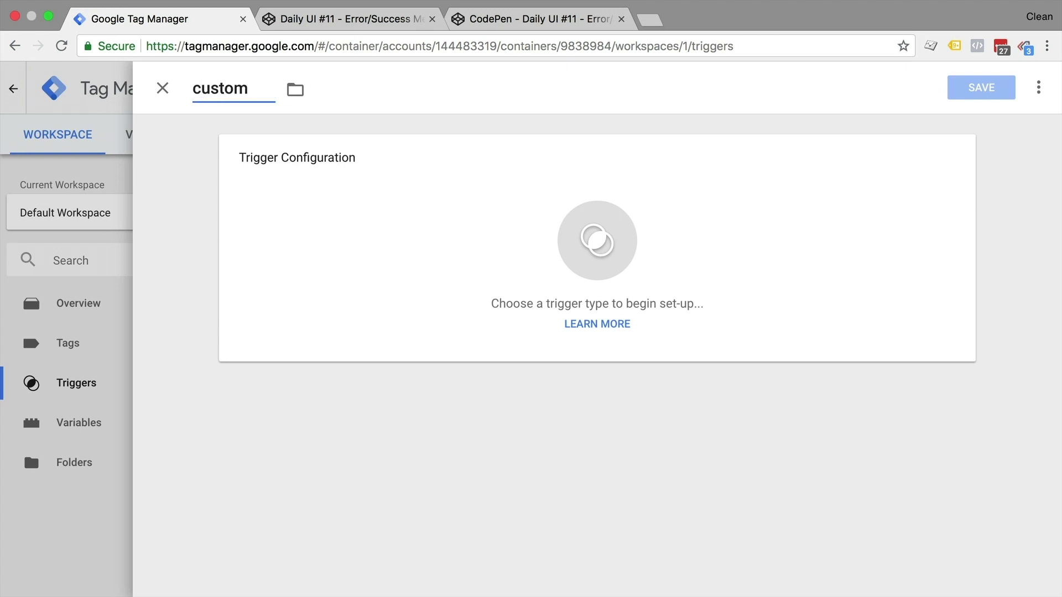
pyautogui.write('- 2 Sec Timer')
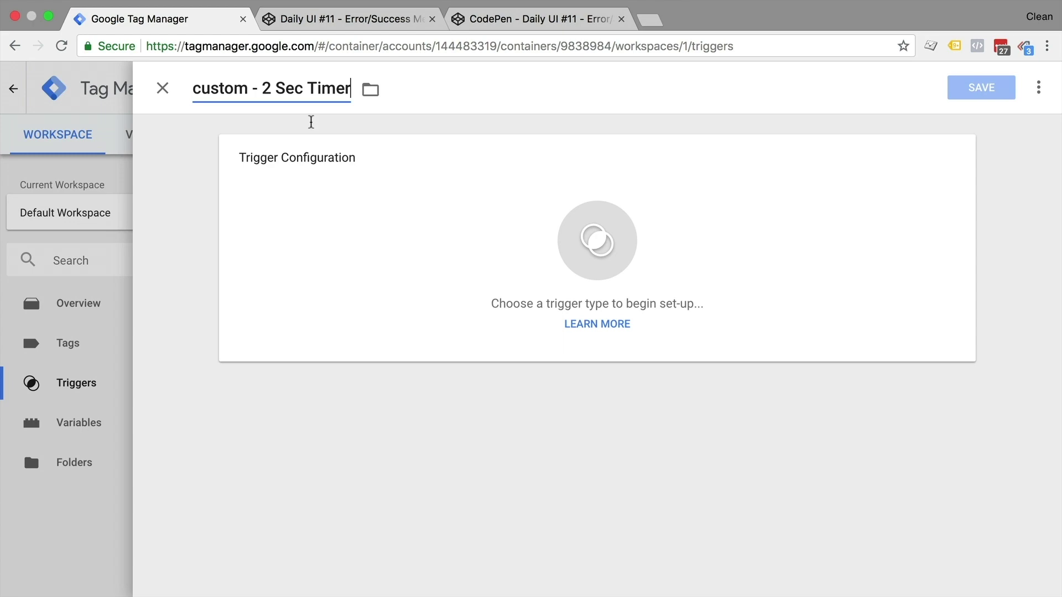
pyautogui.click(411, 277)
pyautogui.scroll(-5, 802, 305)
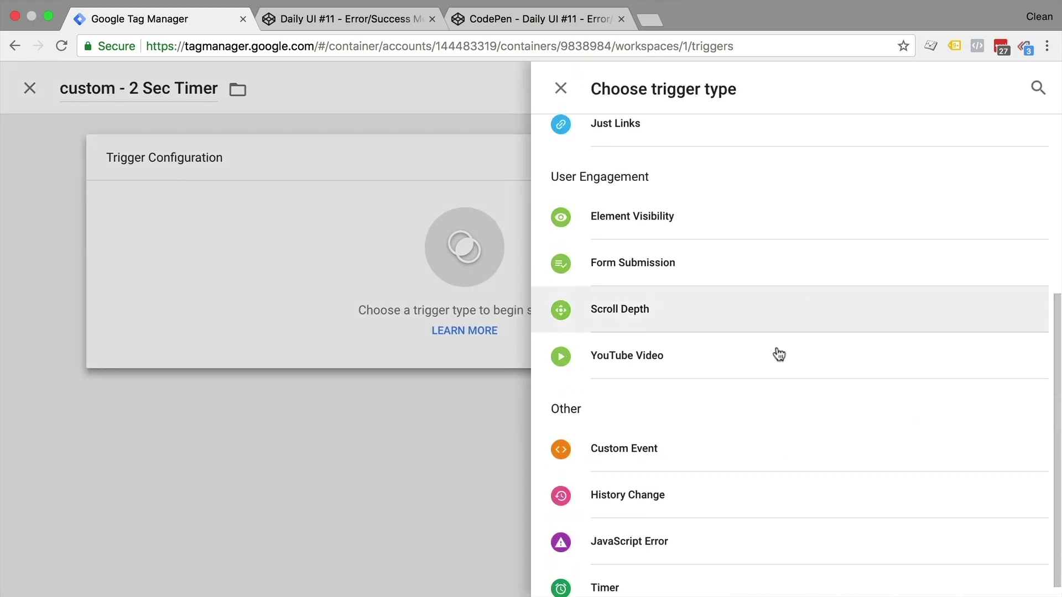
pyautogui.click(708, 458)
pyautogui.click(356, 291)
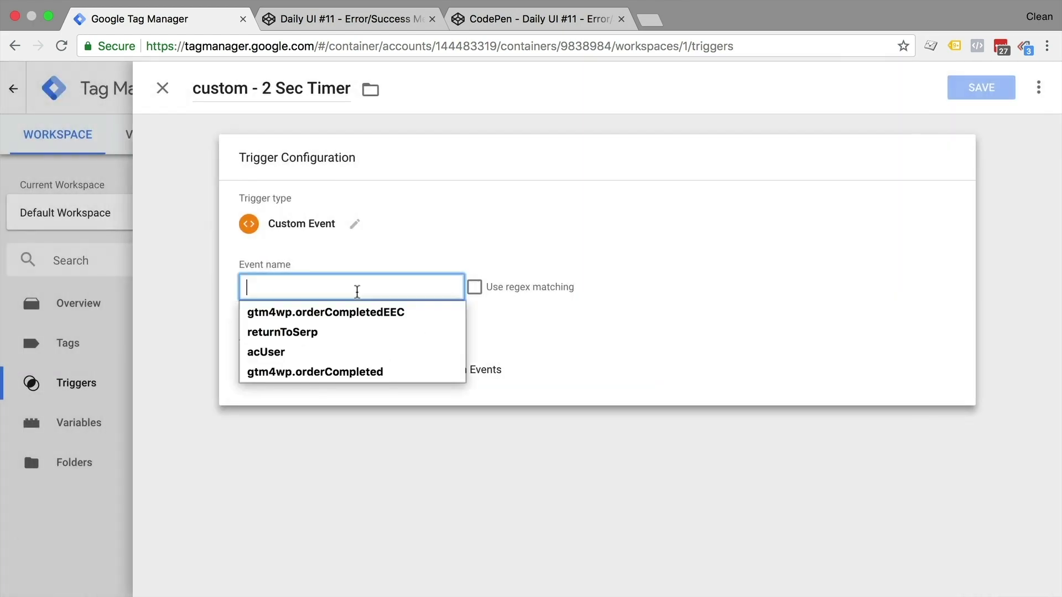
pyautogui.write('gtm.timer')
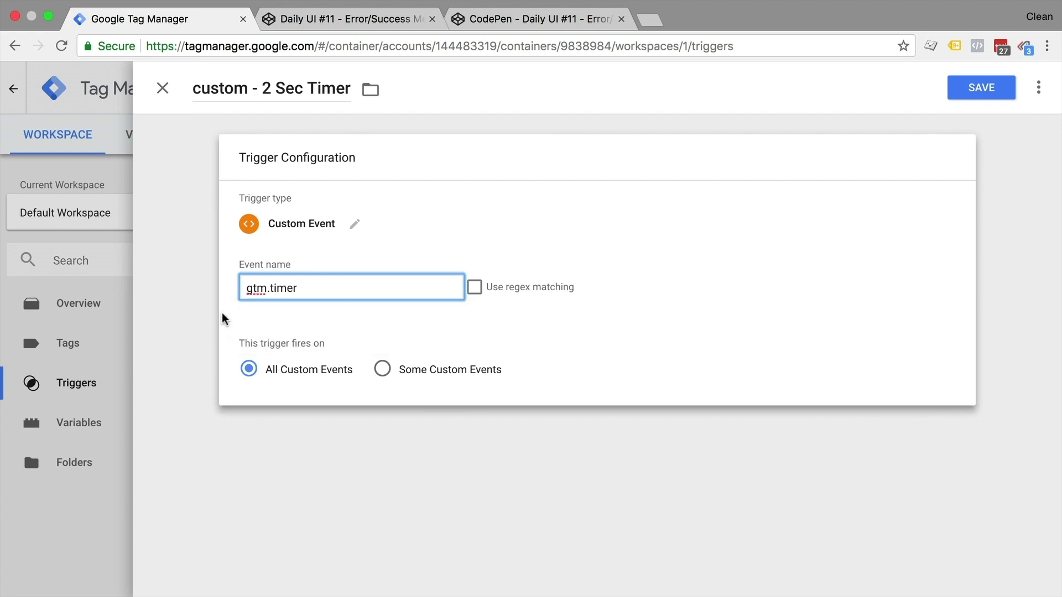
# Step: Limit the trigger to dom - button text contains SUCCESS and save it
pyautogui.click(384, 369)
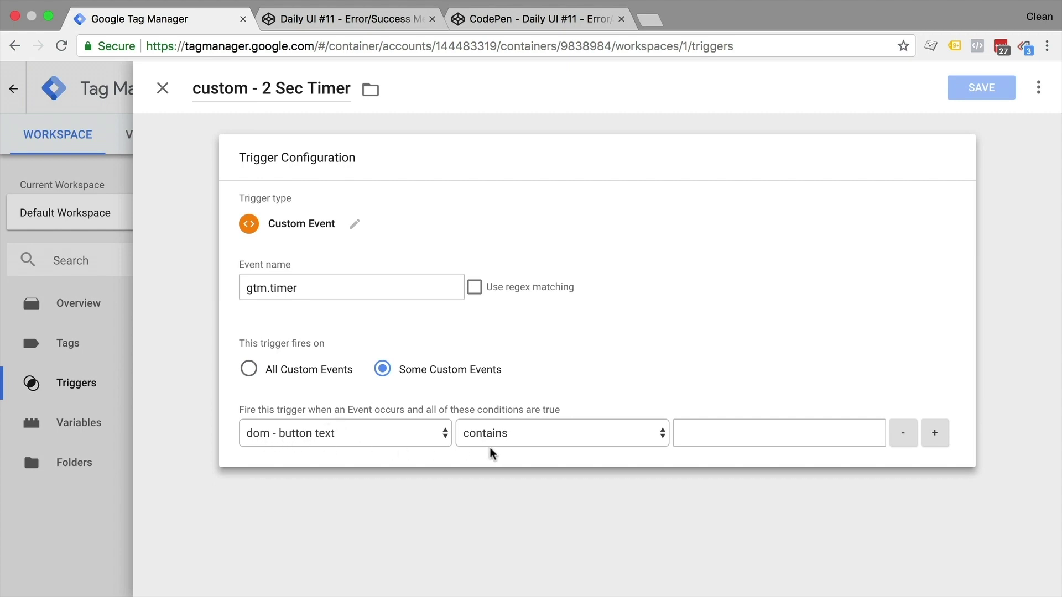
pyautogui.click(501, 437)
pyautogui.click(740, 438)
pyautogui.click(746, 436)
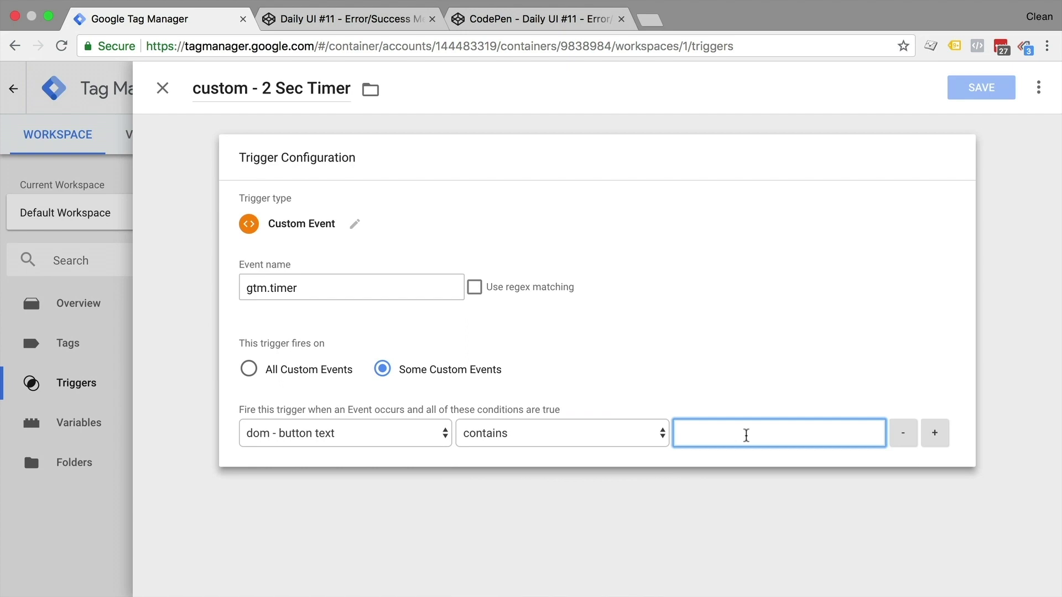
pyautogui.write('SUCCESS')
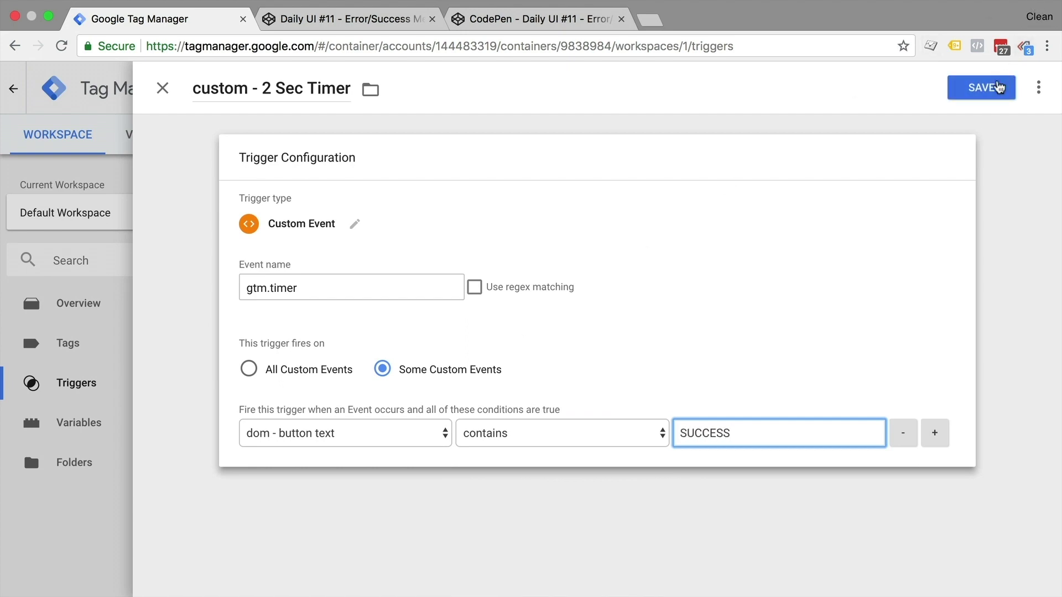
pyautogui.click(997, 86)
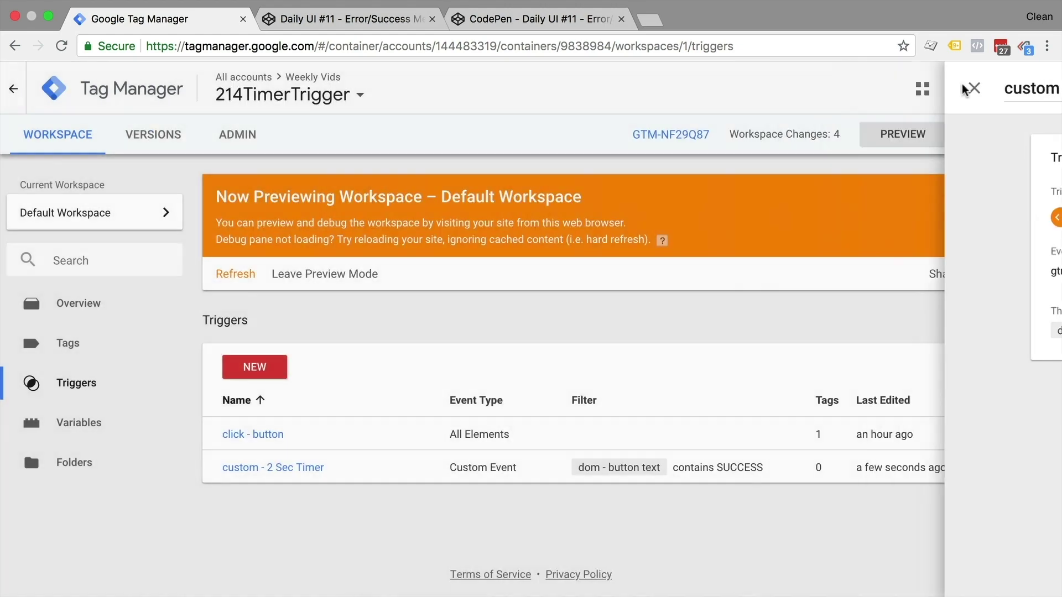
pyautogui.click(77, 350)
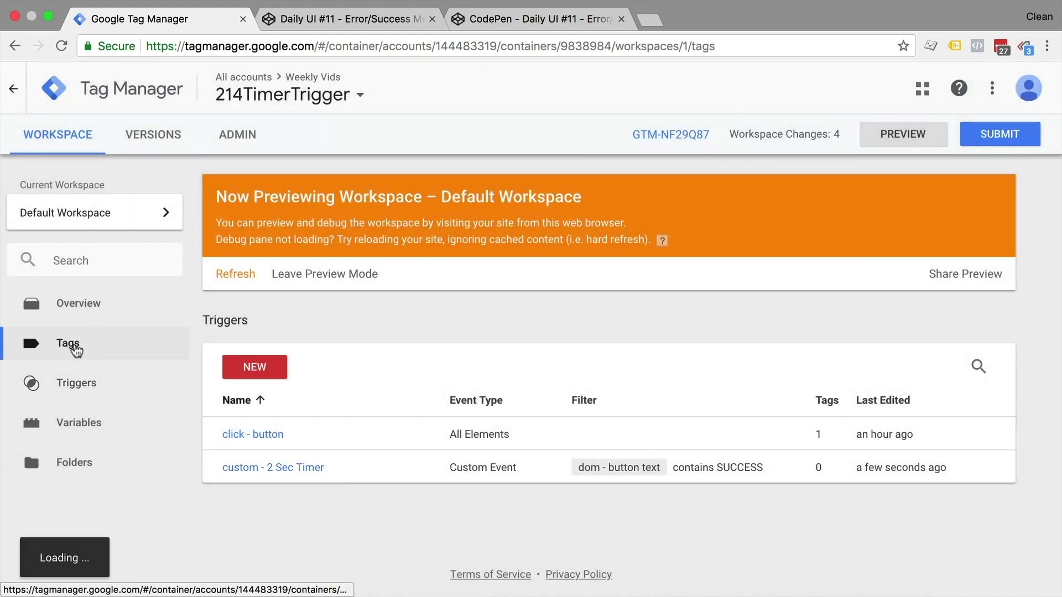
# Step: Create a Universal Analytics tag named 'GA - Event - Successful Button Click'
pyautogui.click(243, 369)
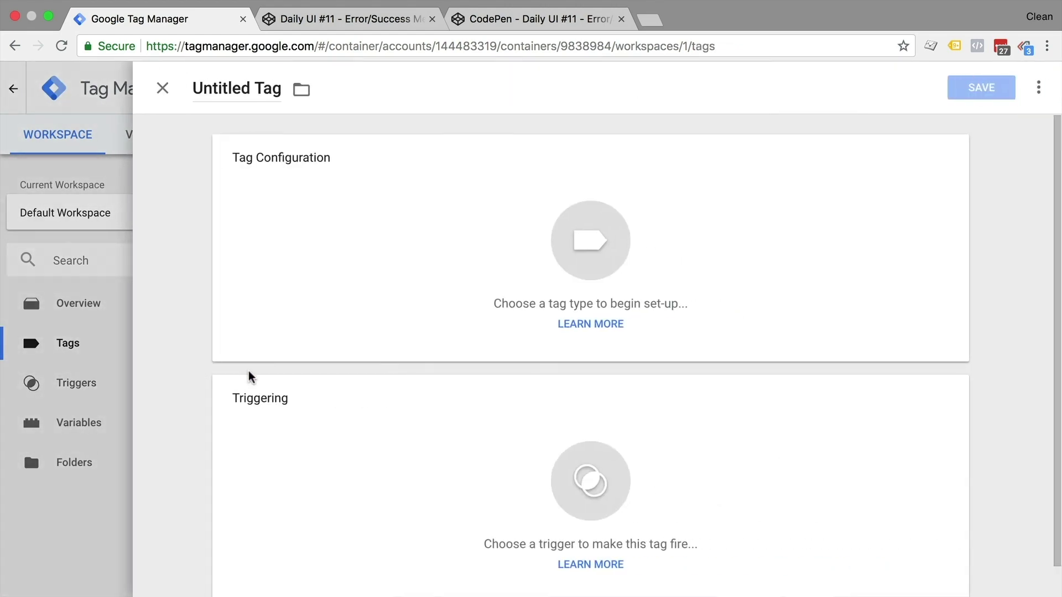
pyautogui.click(454, 236)
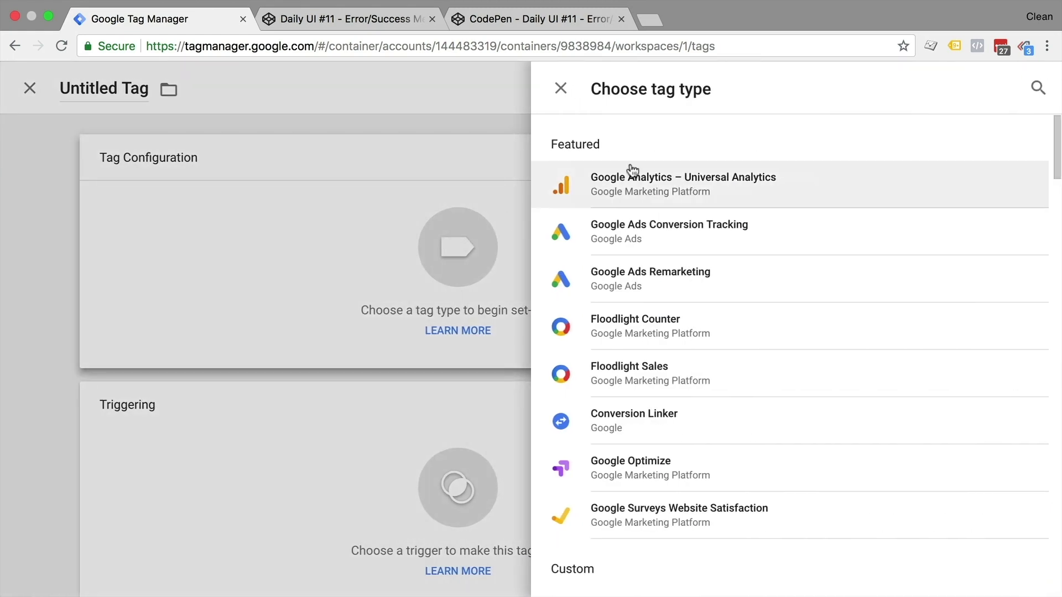
pyautogui.click(632, 170)
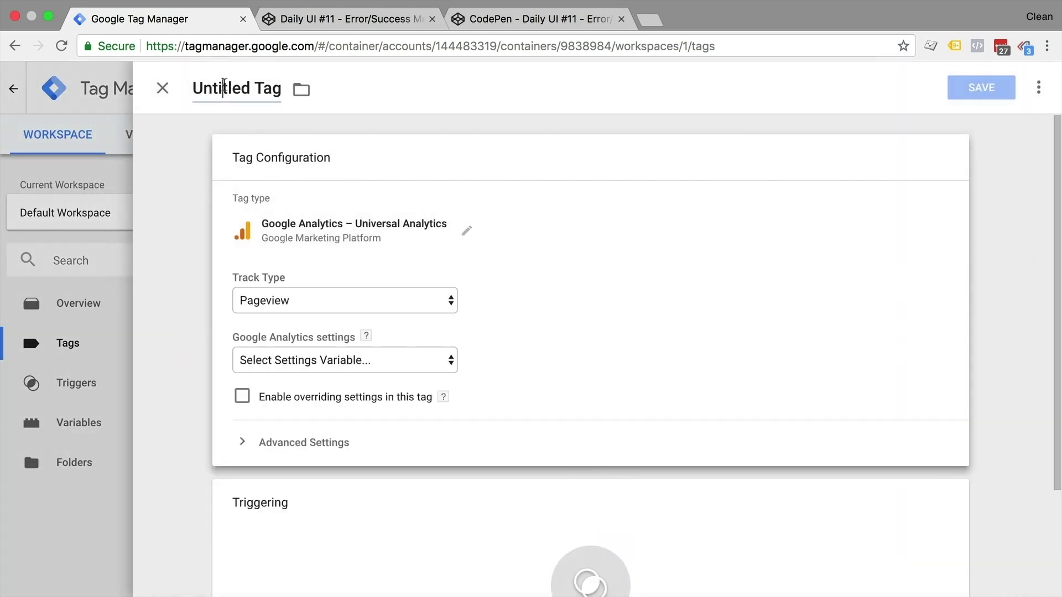
pyautogui.click(224, 87)
pyautogui.write('GA - Even')
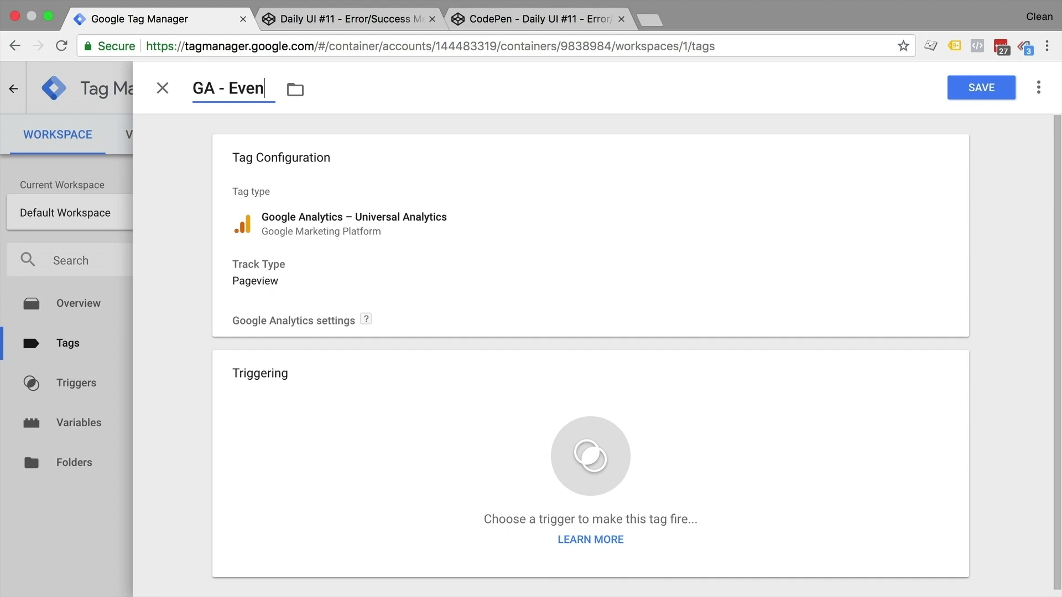
pyautogui.write('t - Succ')
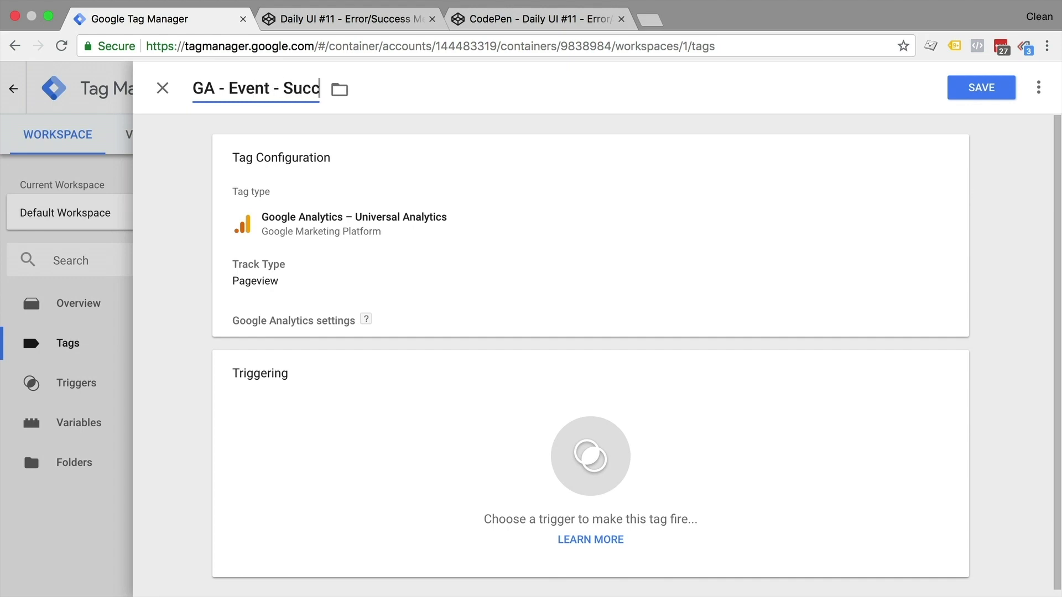
pyautogui.write('essfu')
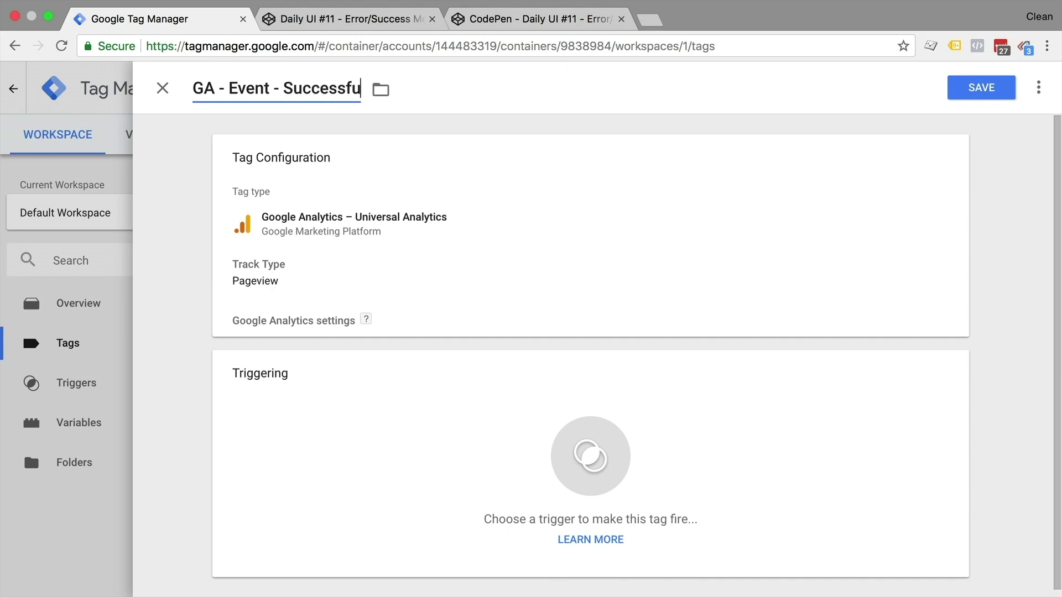
pyautogui.write('l Button Click')
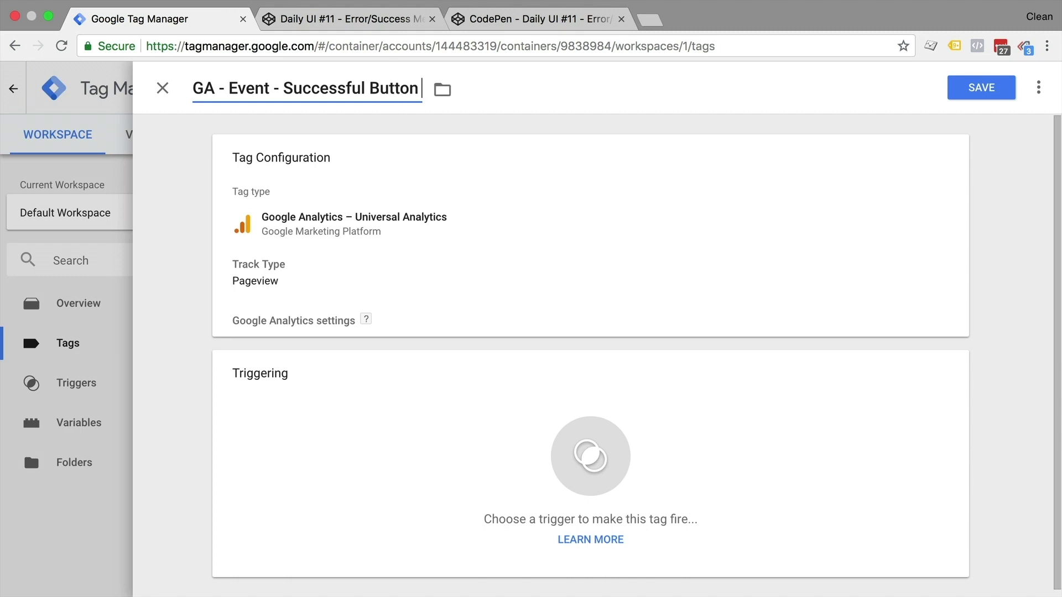
# Step: Set Track Type to Event with Category 'Button Click' and Action 'Success'
pyautogui.click(361, 264)
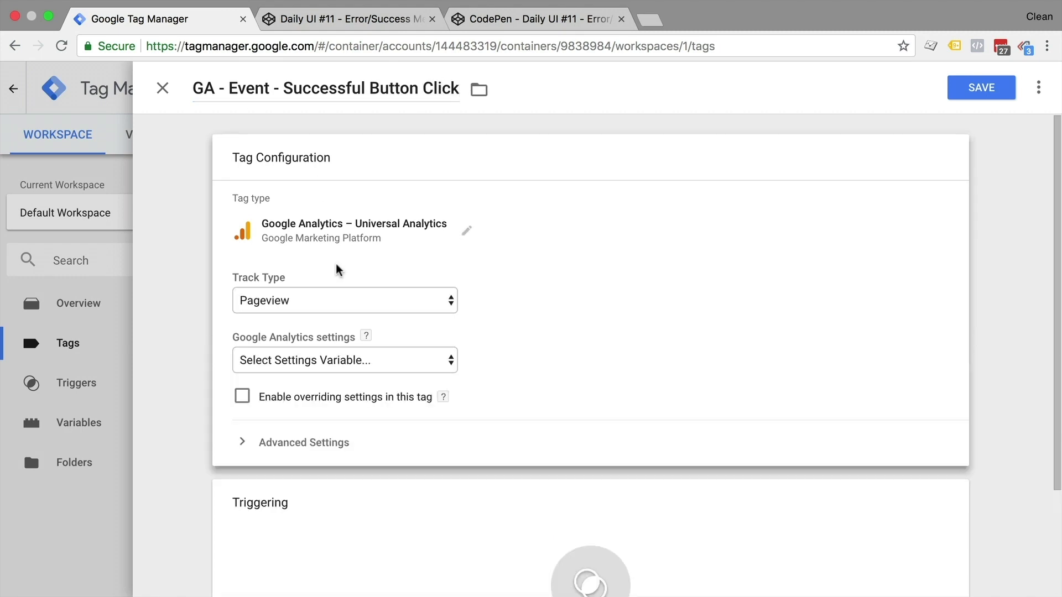
pyautogui.click(260, 301)
pyautogui.click(261, 317)
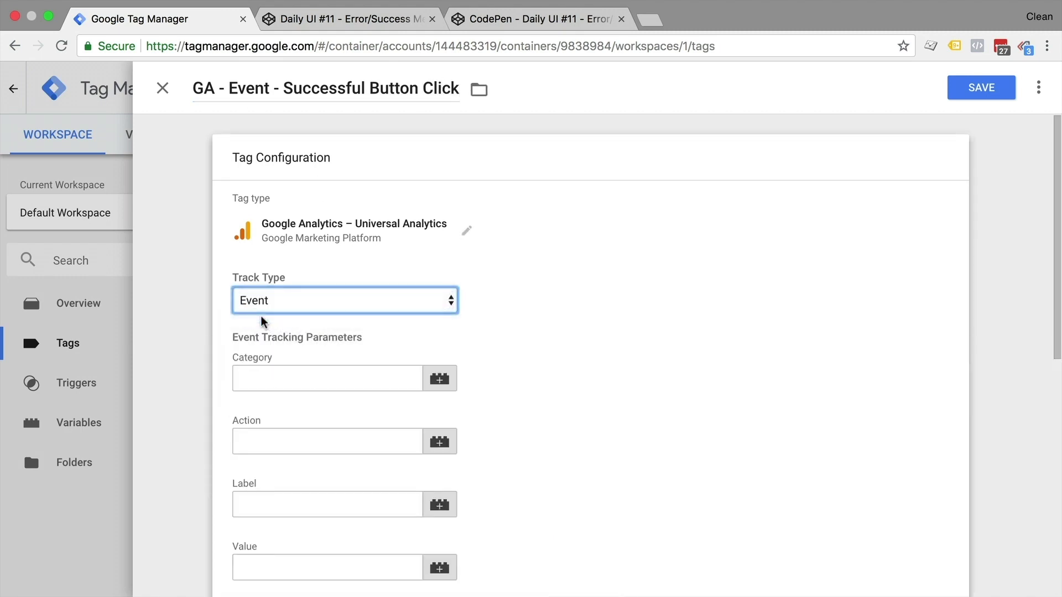
pyautogui.scroll(-3, 257, 354)
pyautogui.click(260, 290)
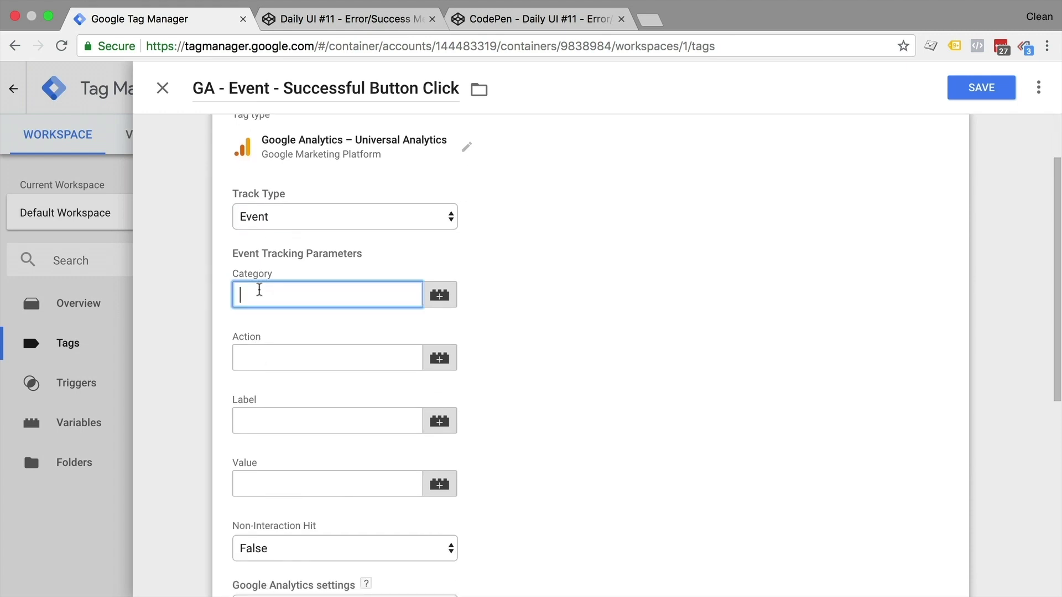
pyautogui.write('Button Click')
pyautogui.click(283, 357)
pyautogui.write('Success')
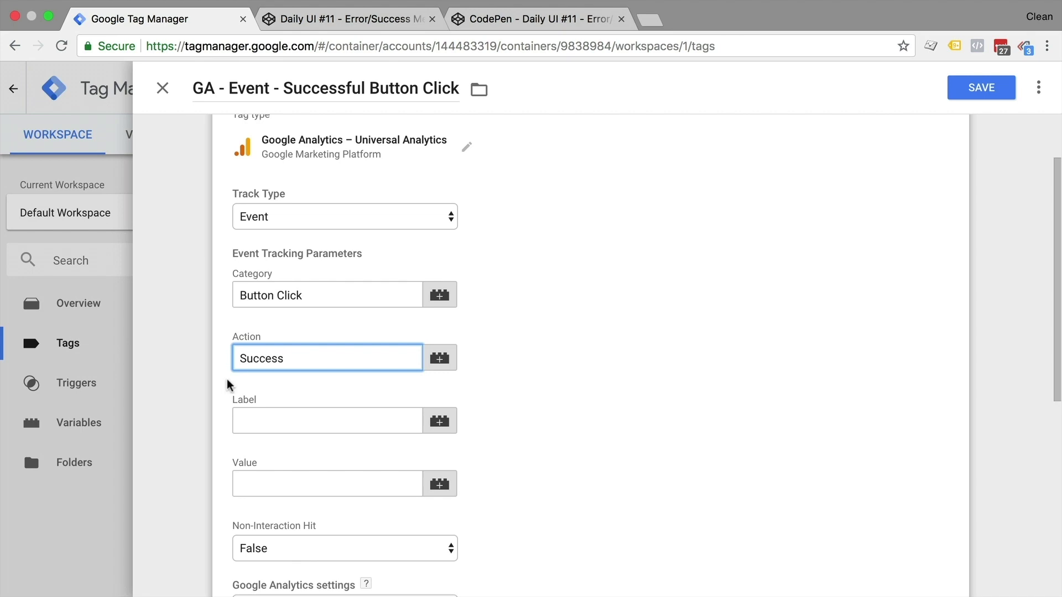
# Step: Override the Tracking ID with UA-123, fire on custom - 2 Sec Timer, and save the tag
pyautogui.scroll(-5, 227, 380)
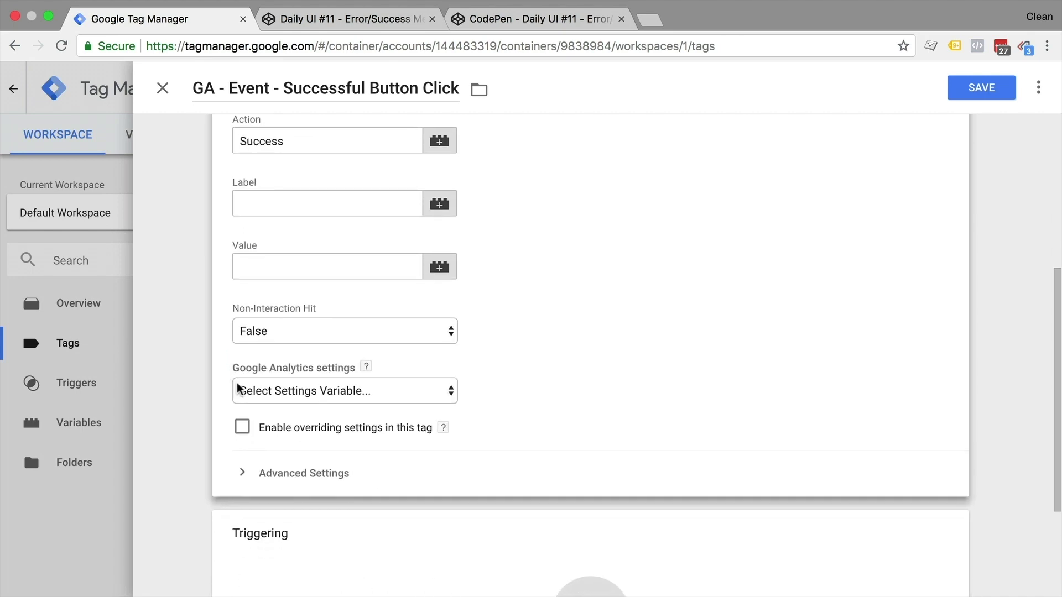
pyautogui.click(241, 428)
pyautogui.click(250, 410)
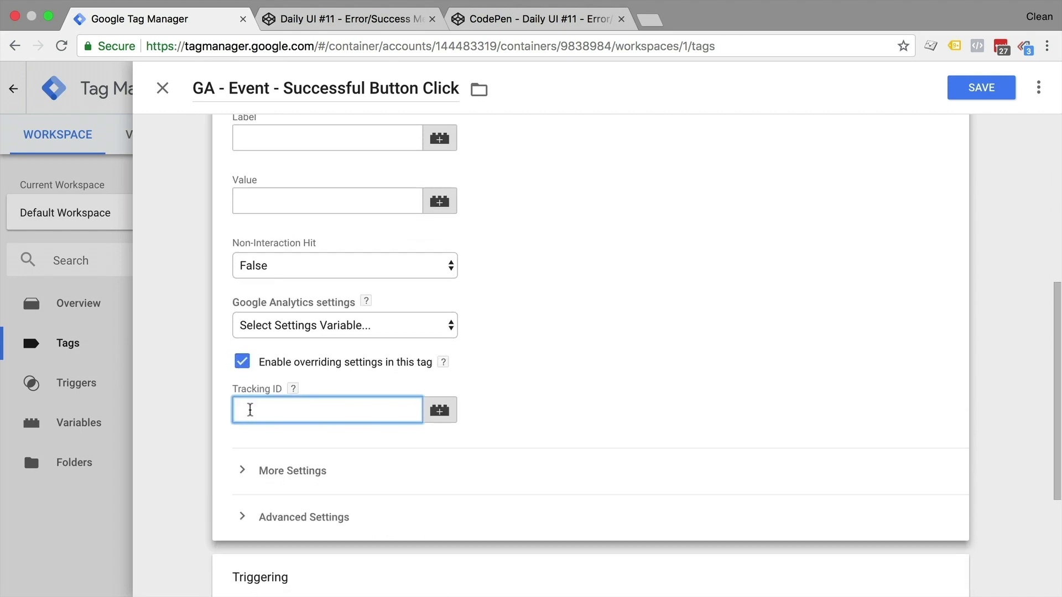
pyautogui.write('UA-12345-67')
pyautogui.click(982, 87)
pyautogui.scroll(-1, 742, 399)
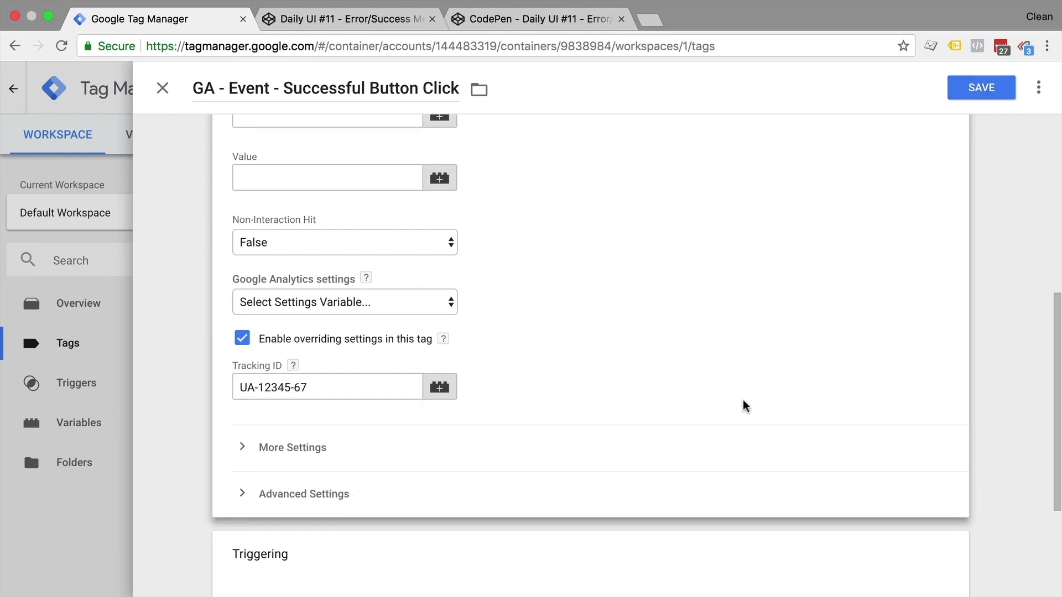
pyautogui.scroll(-3, 743, 401)
pyautogui.click(671, 443)
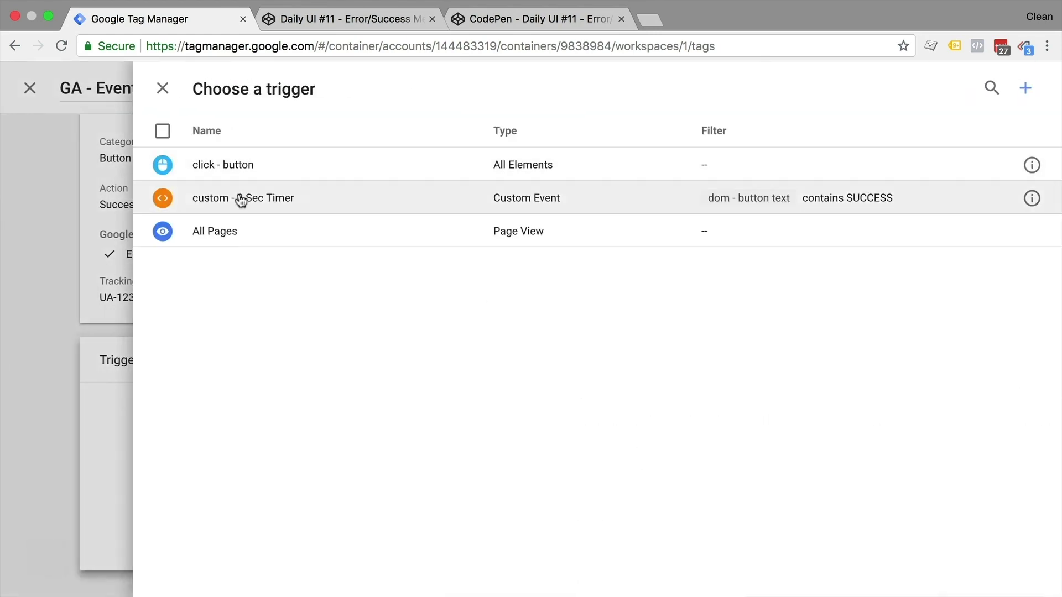
pyautogui.click(241, 199)
pyautogui.click(993, 92)
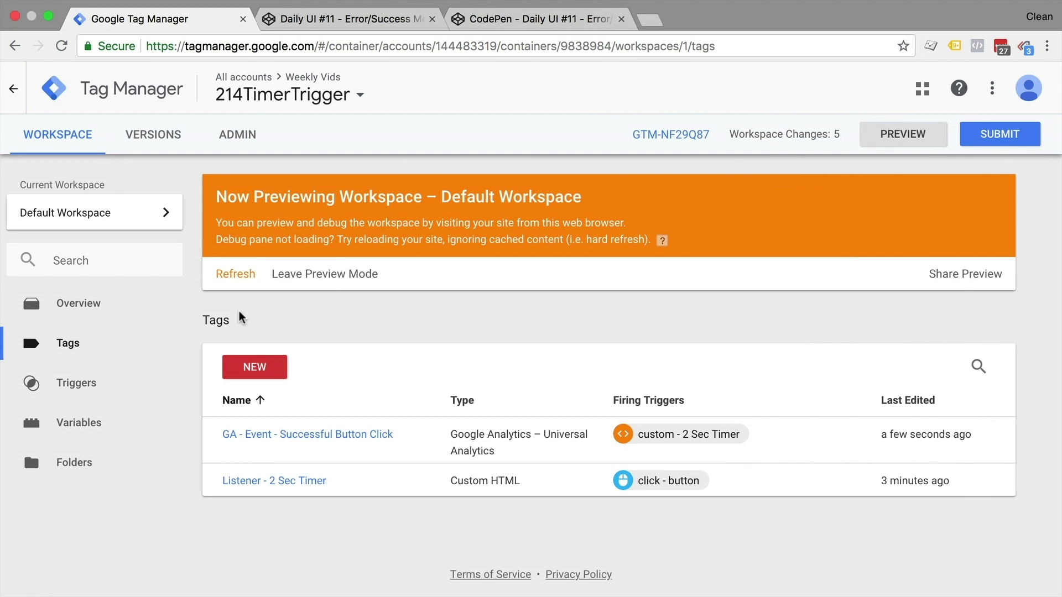
# Step: Refresh preview, reload the CodePen demo, and confirm GA - Event - Successful Button Click fires on SUCCESS
pyautogui.click(235, 275)
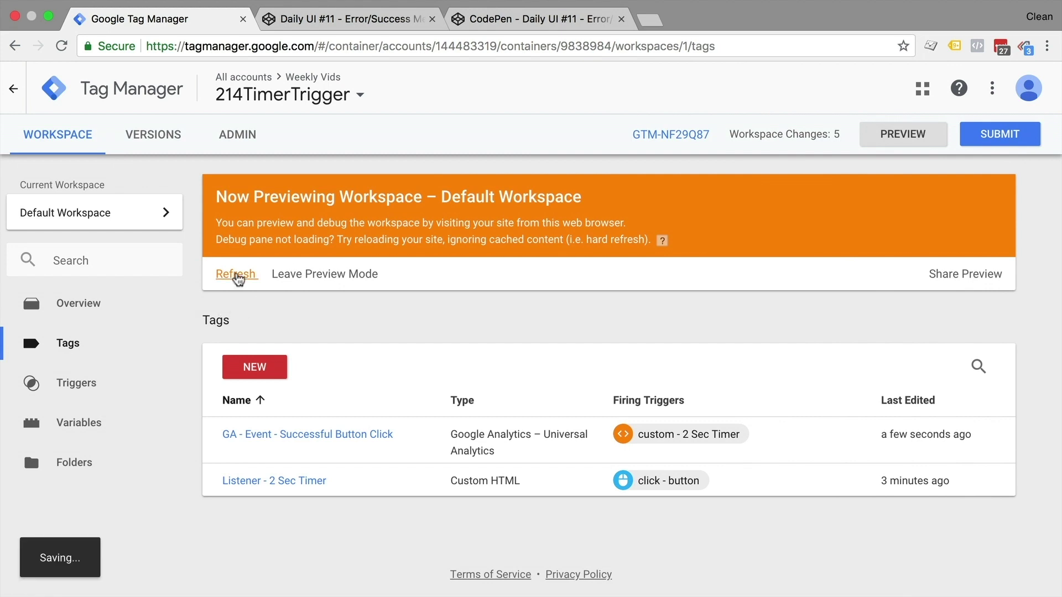
pyautogui.click(536, 19)
pyautogui.press('super+r')
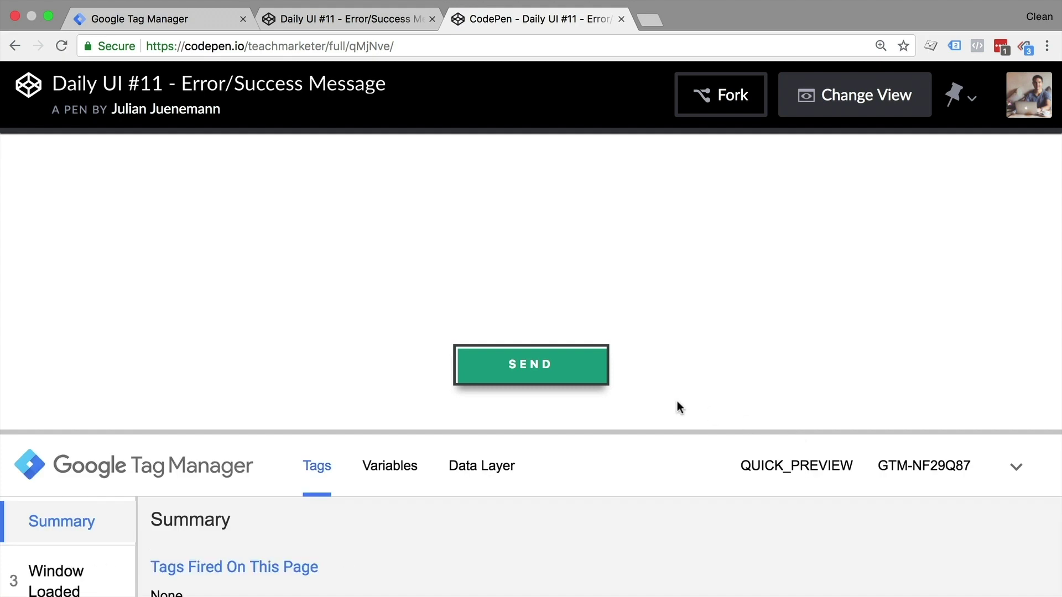
pyautogui.click(583, 380)
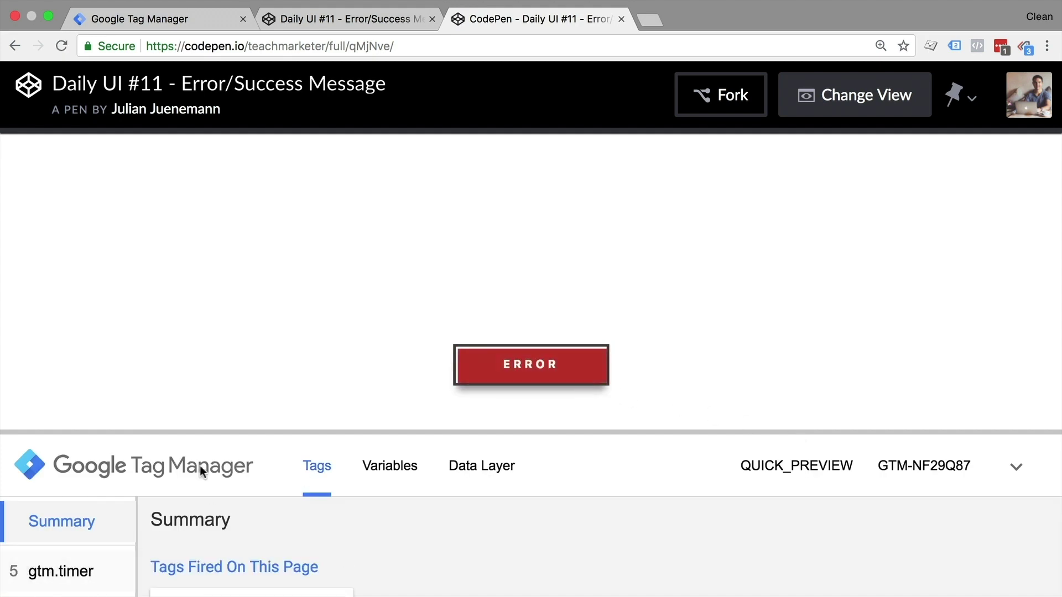
pyautogui.moveTo(204, 433); pyautogui.dragTo(206, 394)
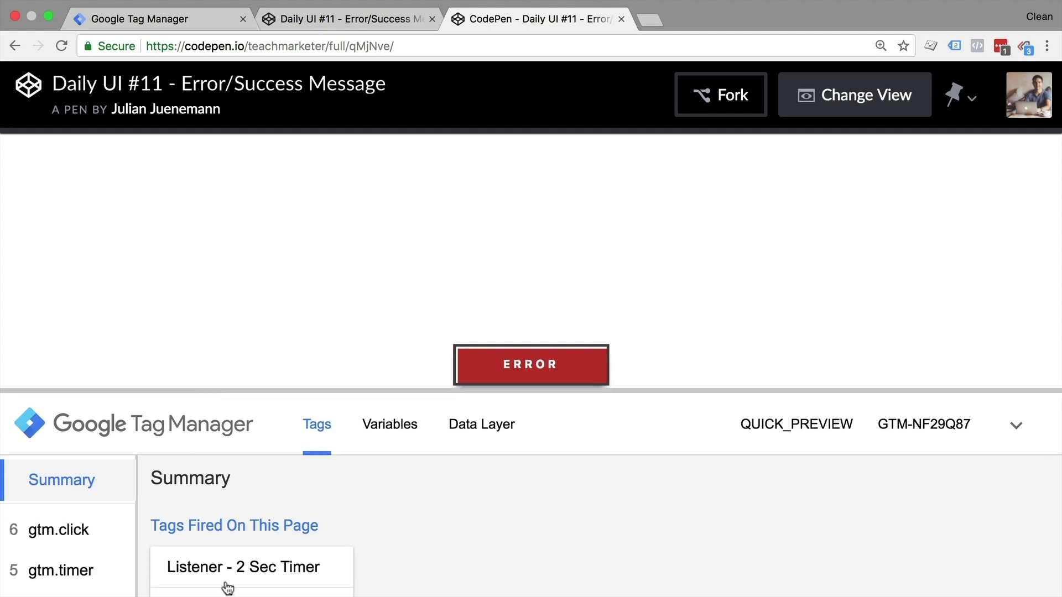
pyautogui.click(487, 375)
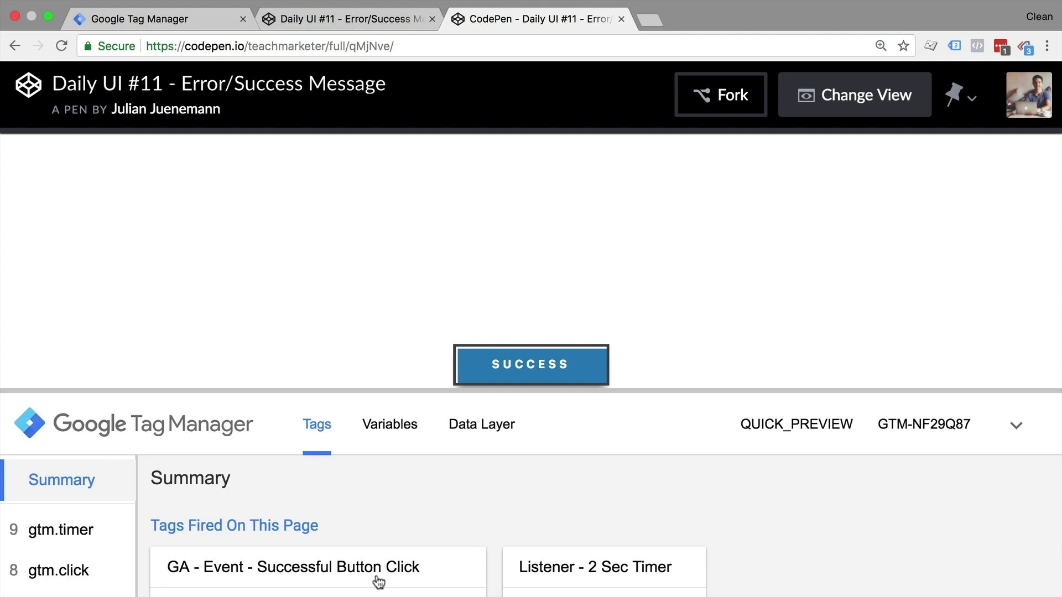
pyautogui.click(188, 19)
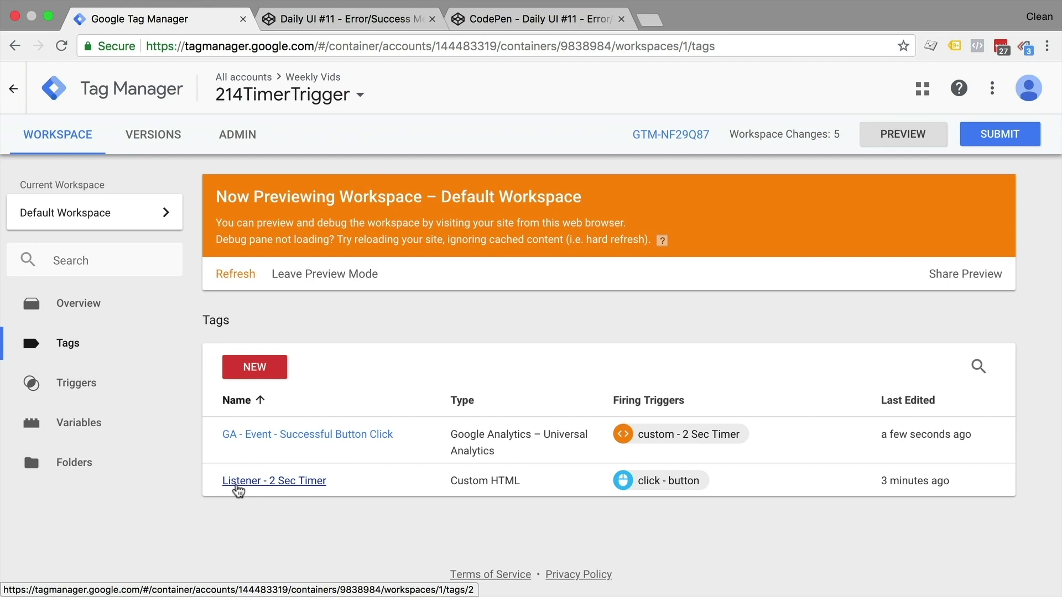
# Step: Open the Submit Changes form for publishing the workspace to Live
pyautogui.click(1032, 138)
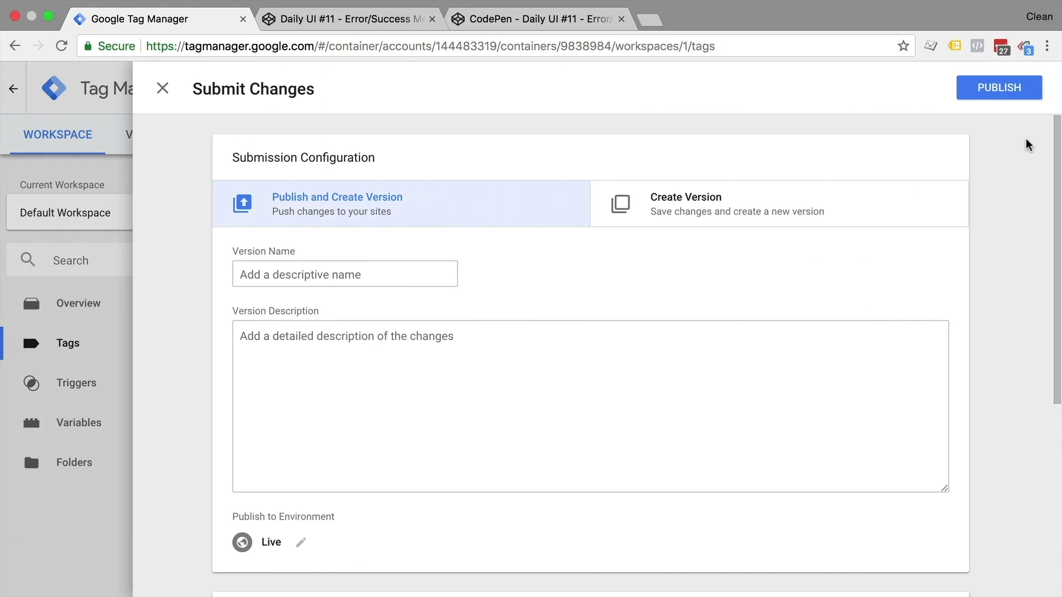